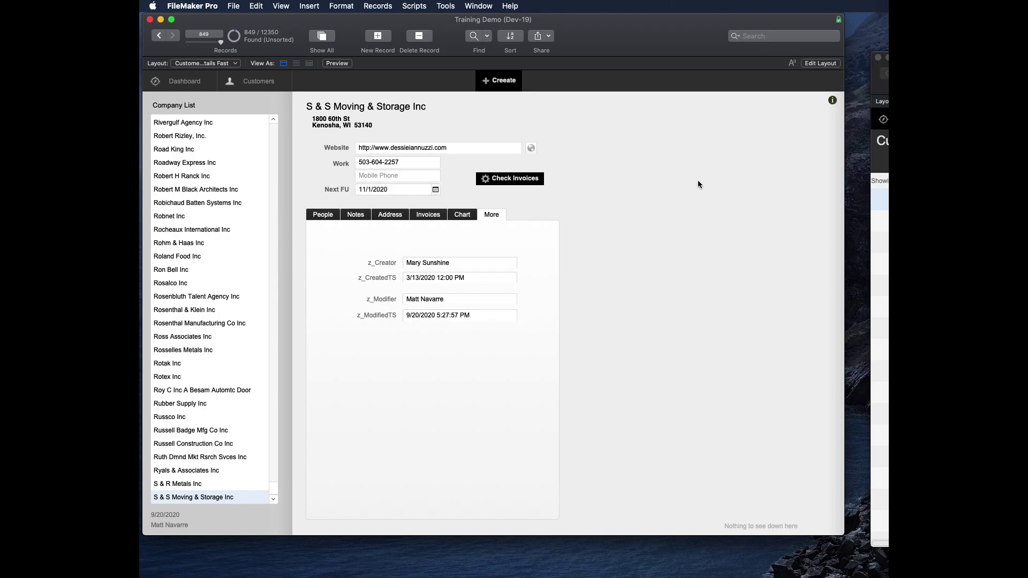
Step: Open Manage Security for Training Demo and show an existing Regular User account's details
left_click(234, 6)
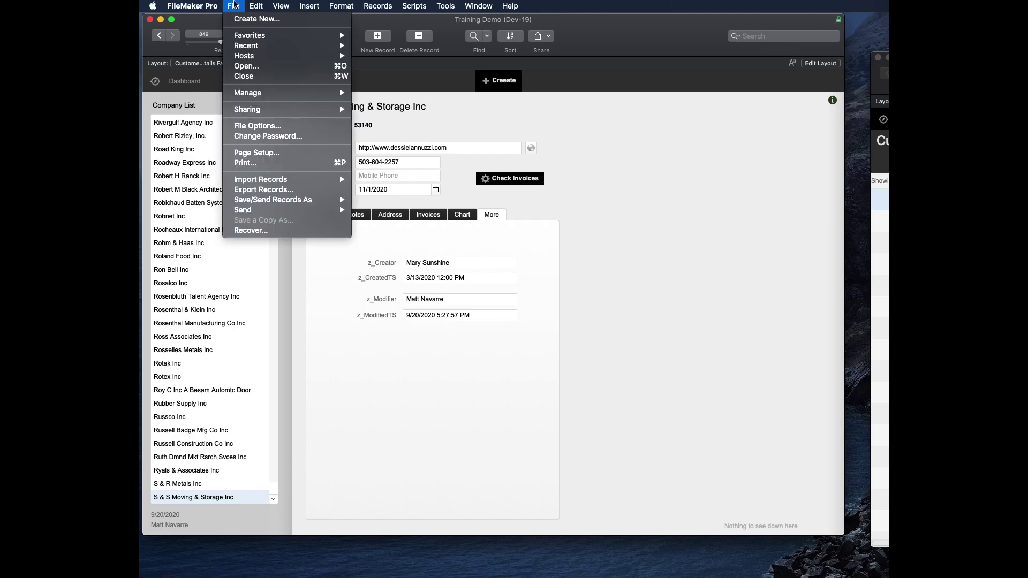
mouse_move(251, 93)
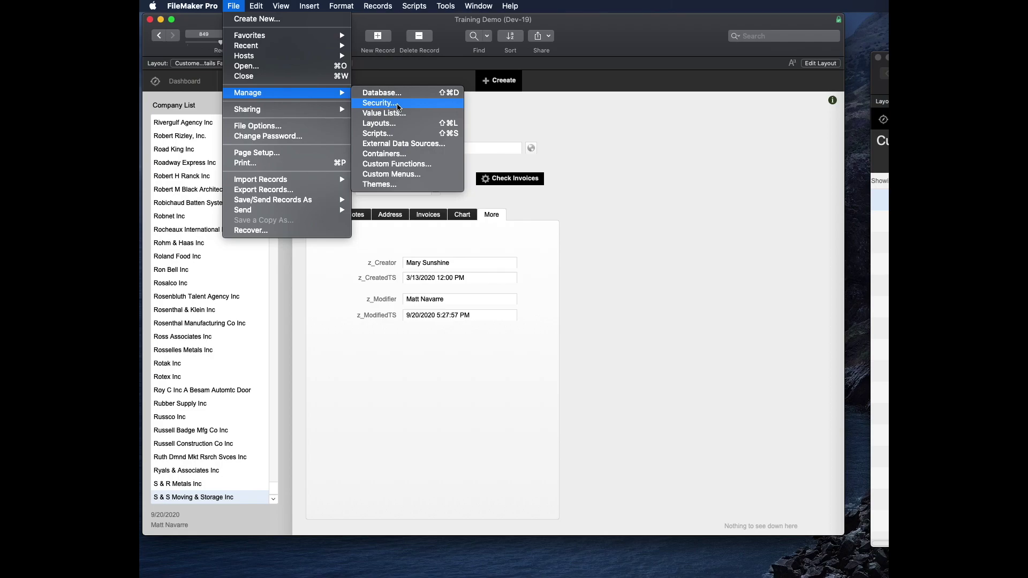
left_click(399, 106)
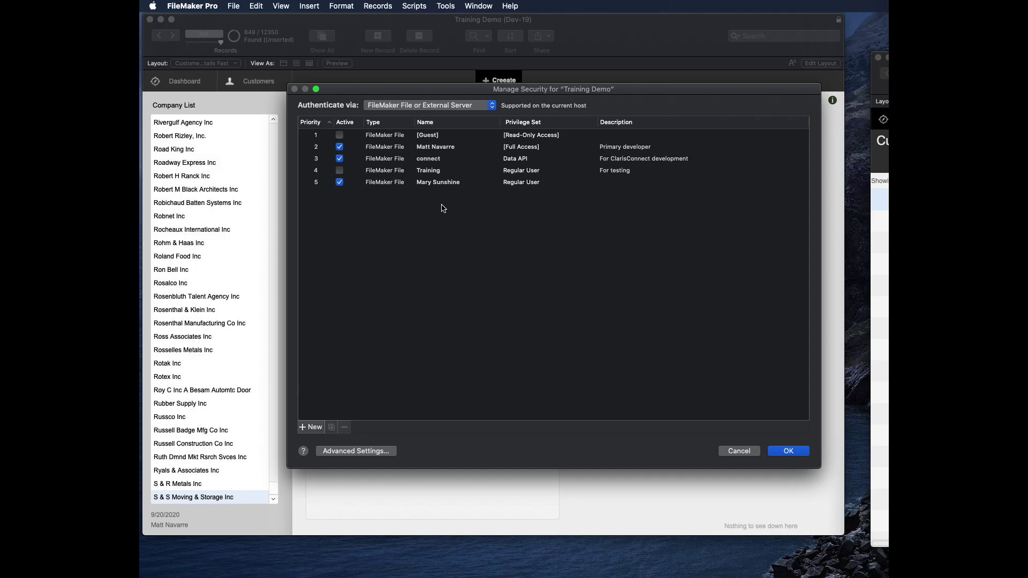
left_click(453, 185)
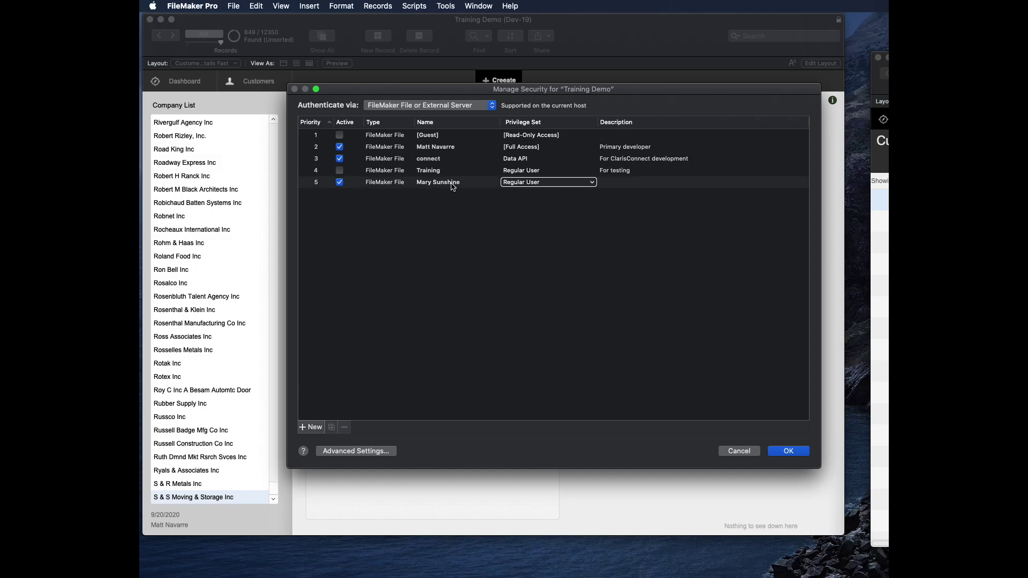
left_click(453, 186)
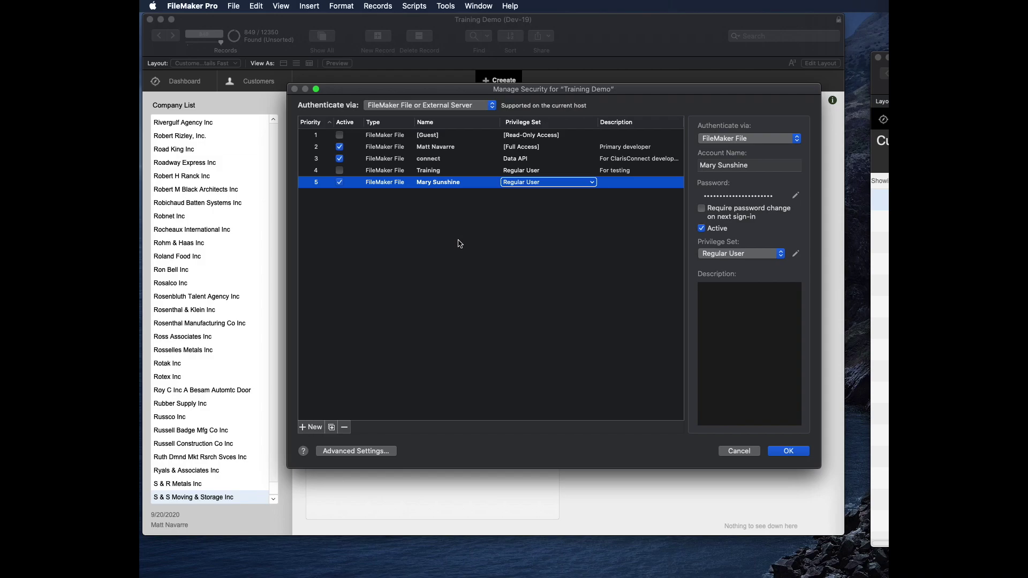
Step: Duplicate the Regular User account and rename the copy to the new user's full name
left_click(332, 428)
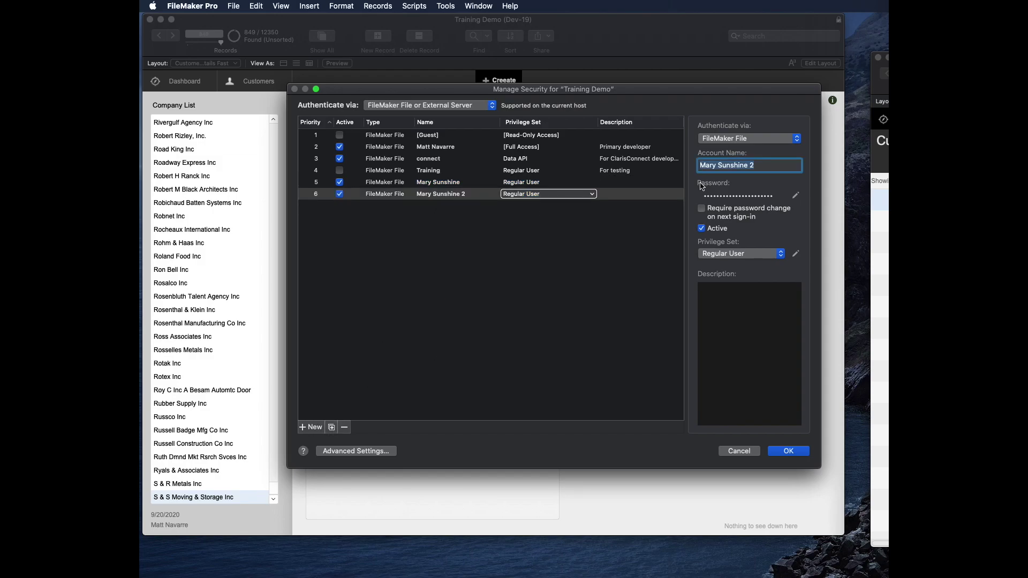
key("Tab")
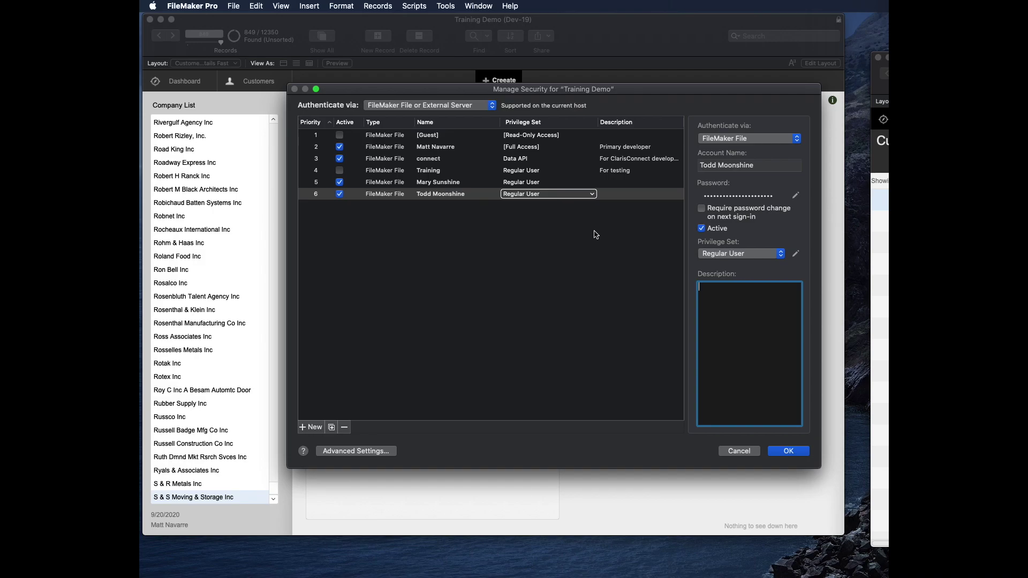
Step: Require a password change at next sign-in, leave the password unset, and save the account
left_click(703, 210)
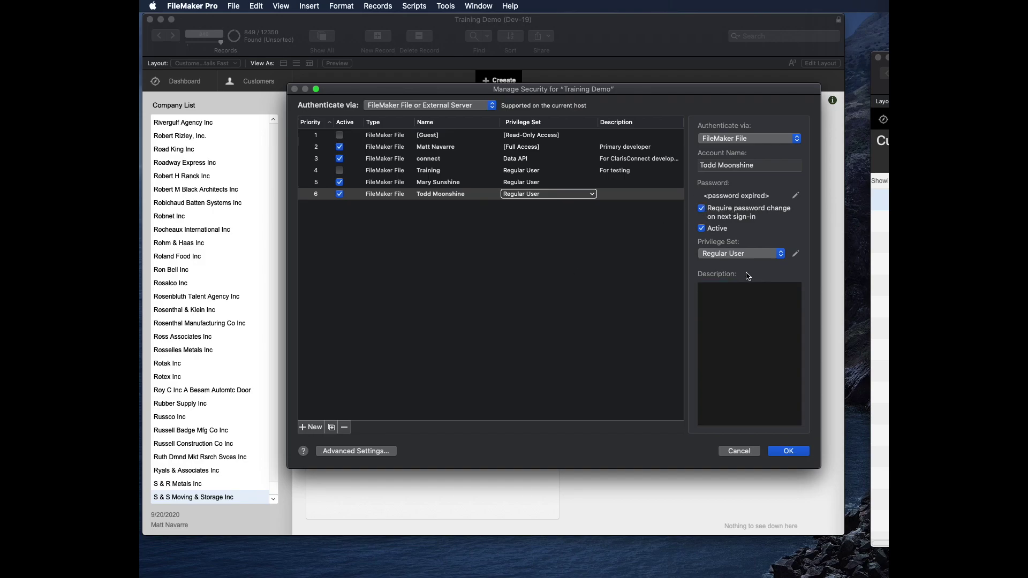
left_click(795, 196)
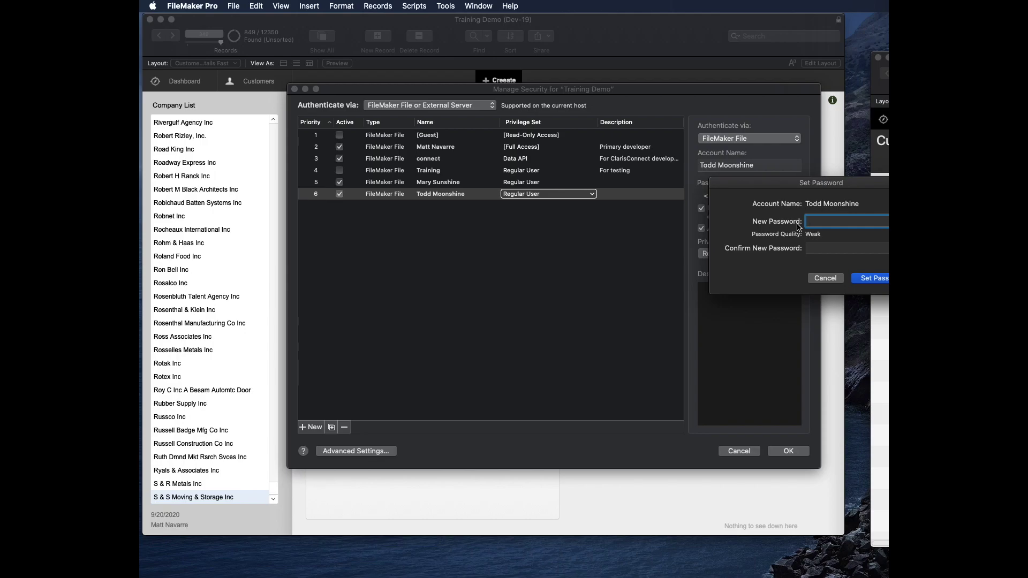
key("Escape")
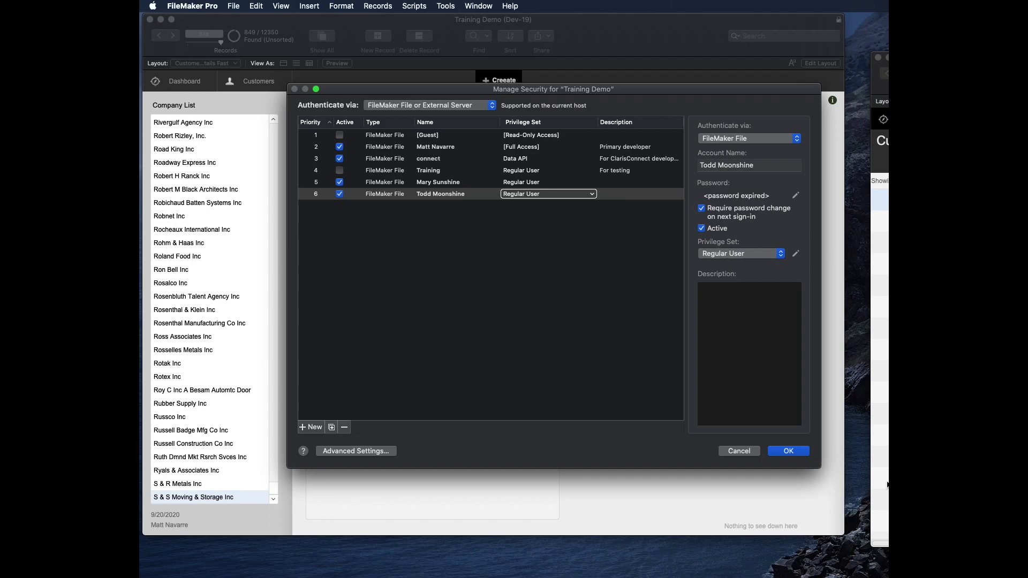
left_click(798, 453)
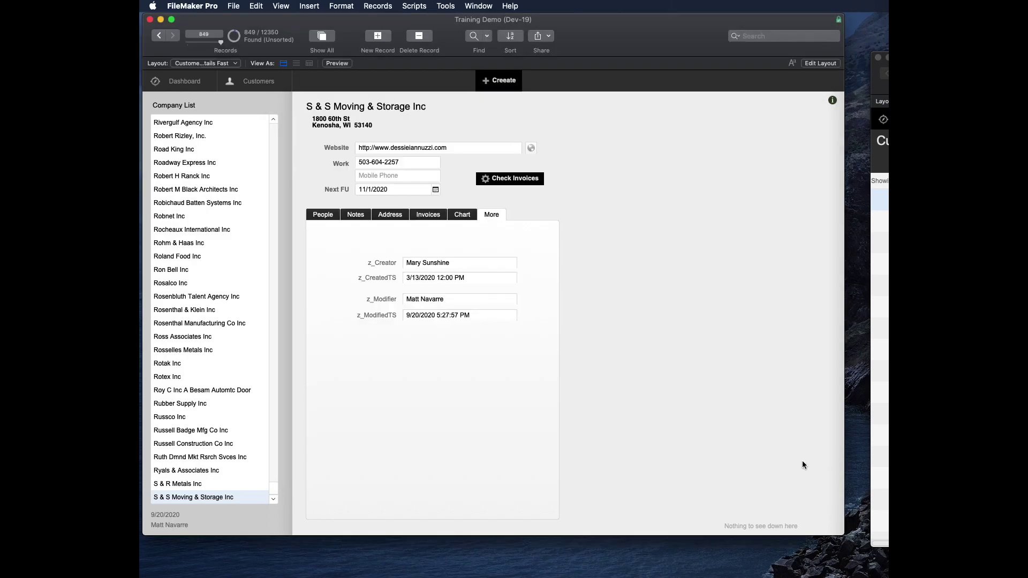
Step: Reopen Manage Security and confirm the new account's privilege set remains Regular User
left_click(234, 6)
mouse_move(255, 96)
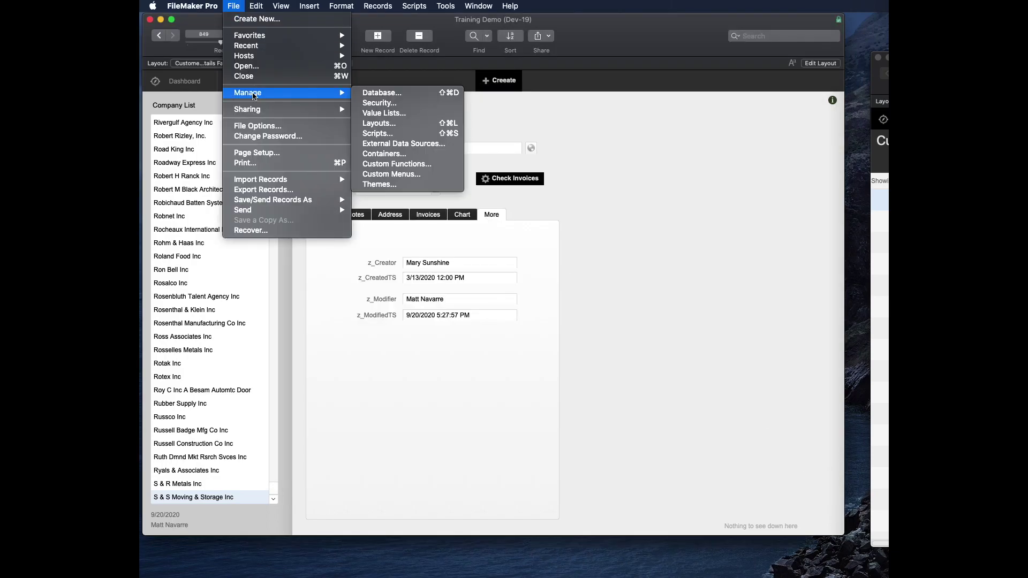
left_click(381, 103)
left_click(426, 184)
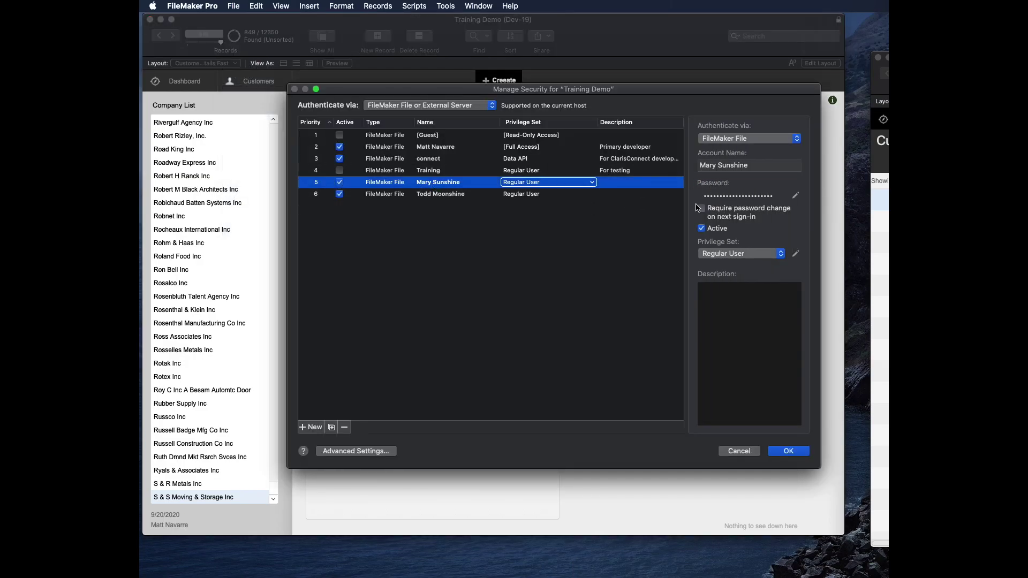
left_click(418, 194)
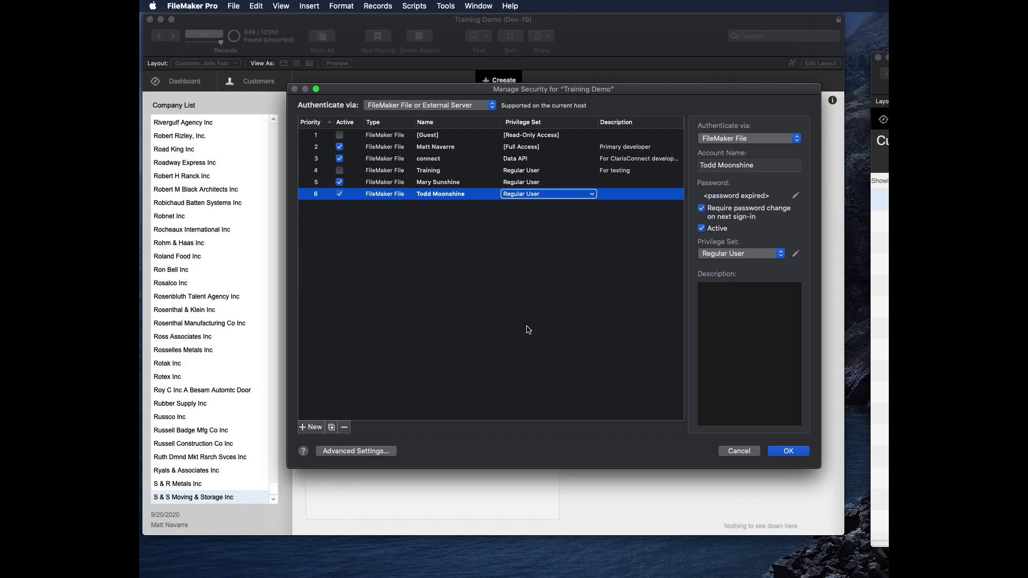
left_click(537, 195)
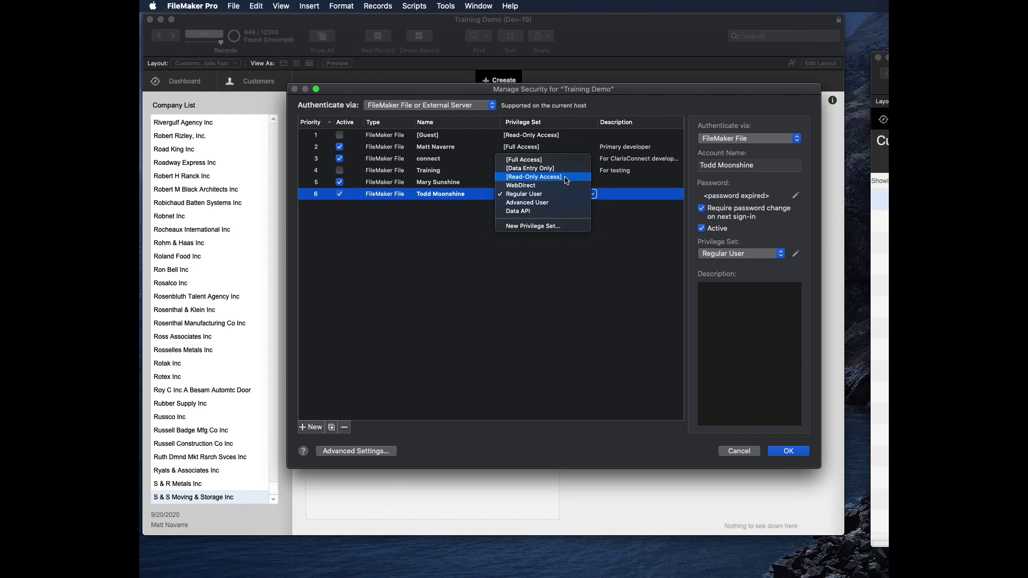
left_click(609, 281)
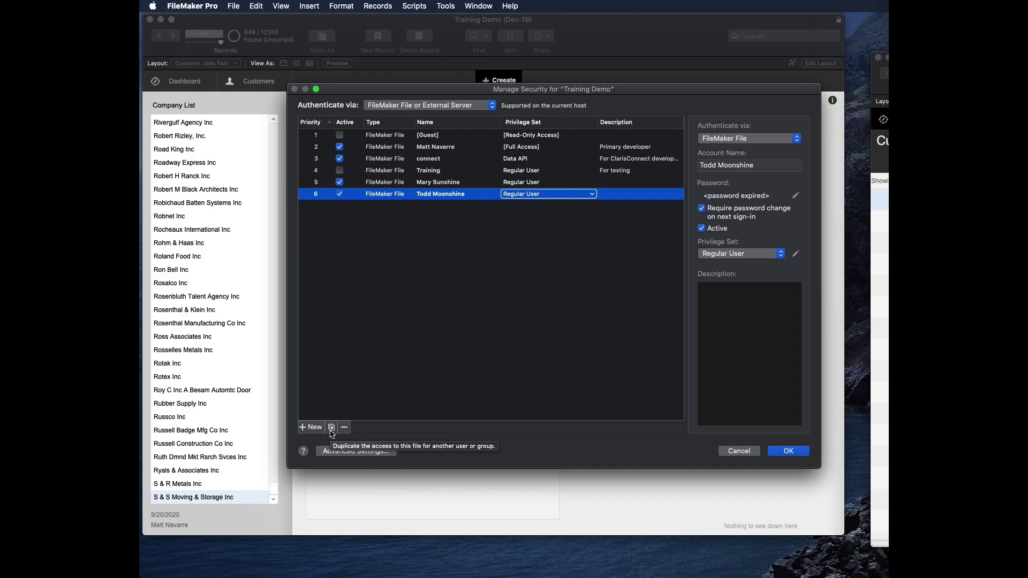
Step: Duplicate the [Read-Only Access] privilege set, rename the copy 'REAL read only', and save it
left_click(365, 451)
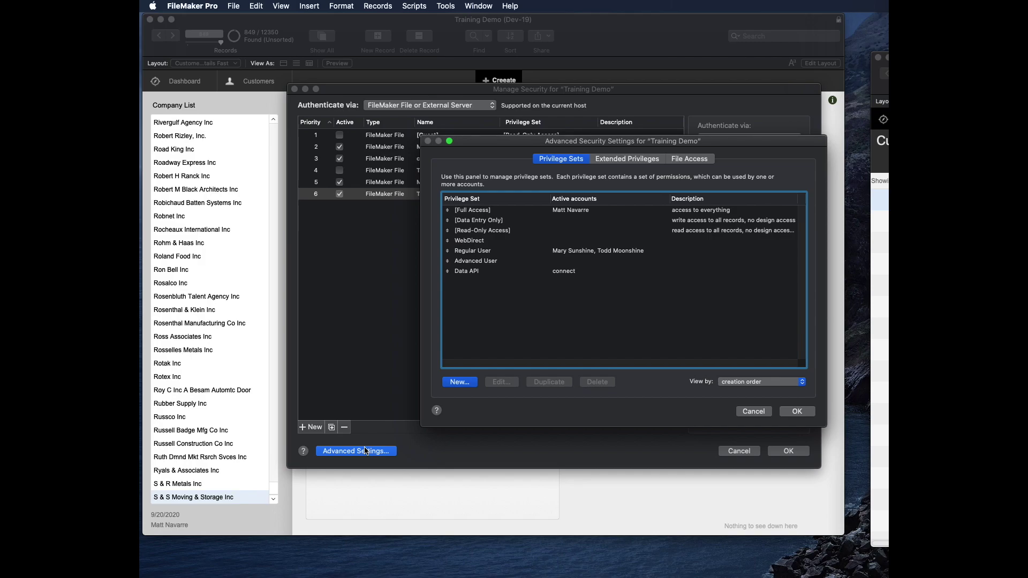
left_click(509, 220)
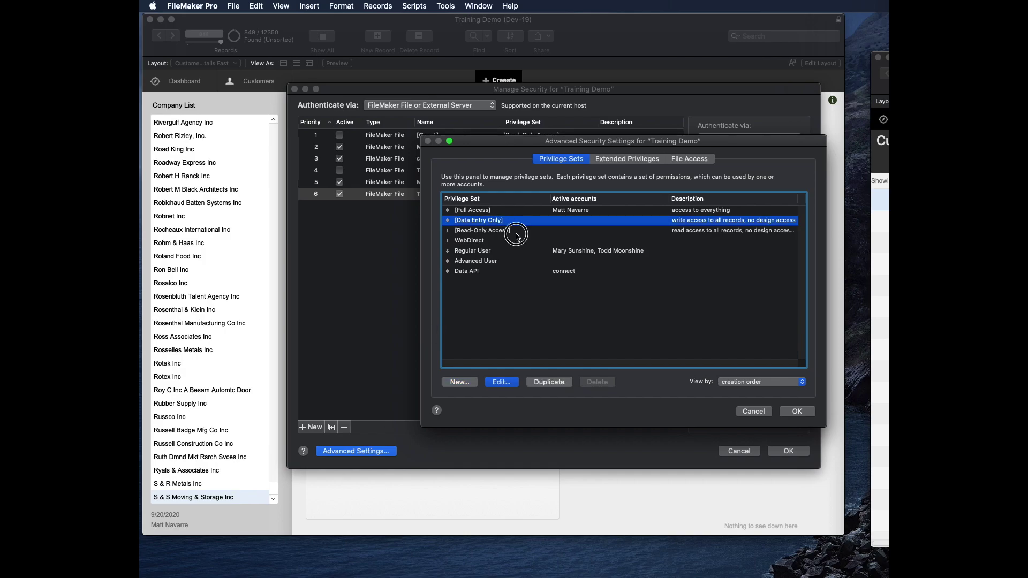
left_click(521, 230)
left_click(552, 382)
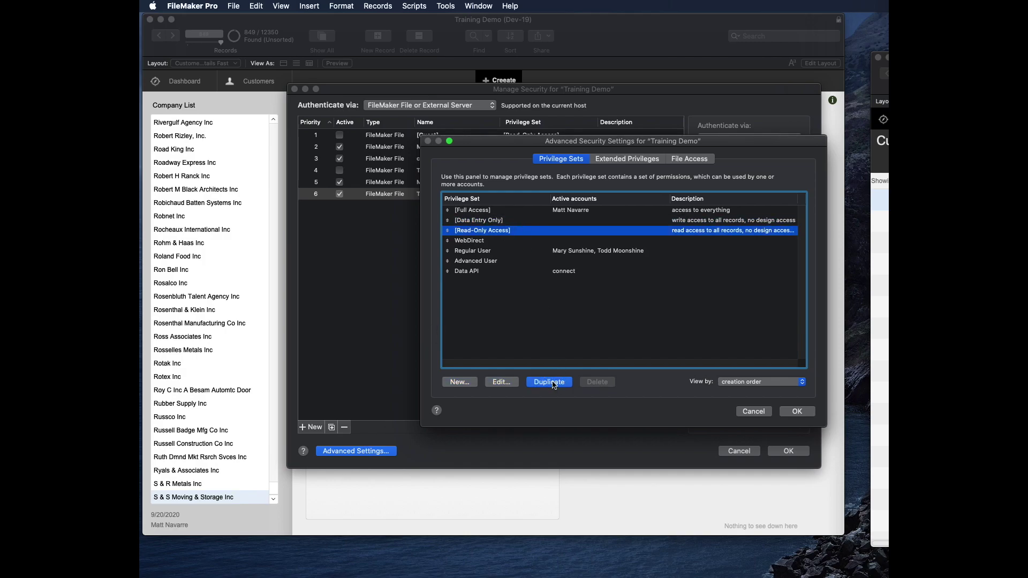
double_click(519, 281)
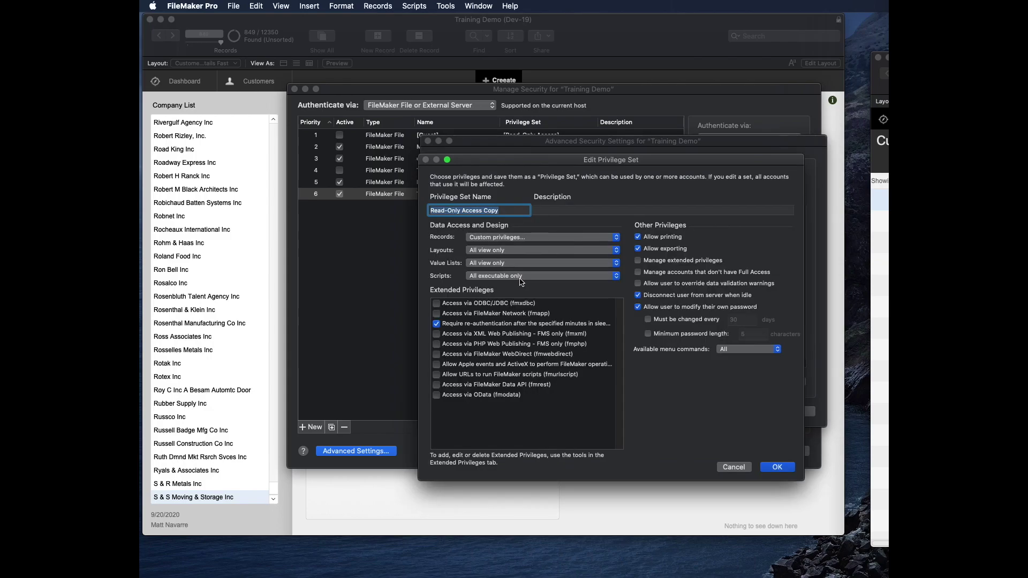
type("REAL read only")
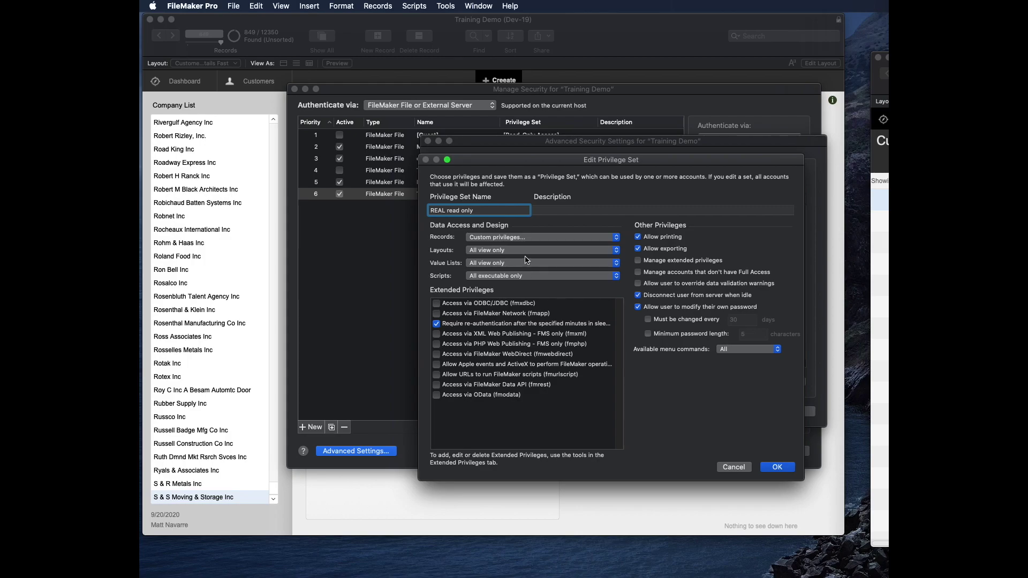
left_click(542, 239)
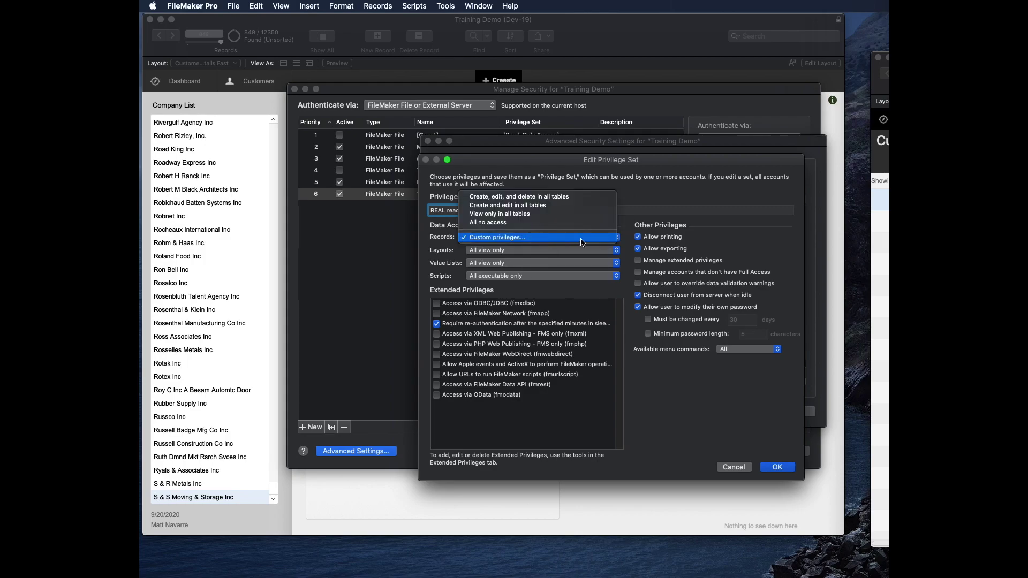
left_click(731, 222)
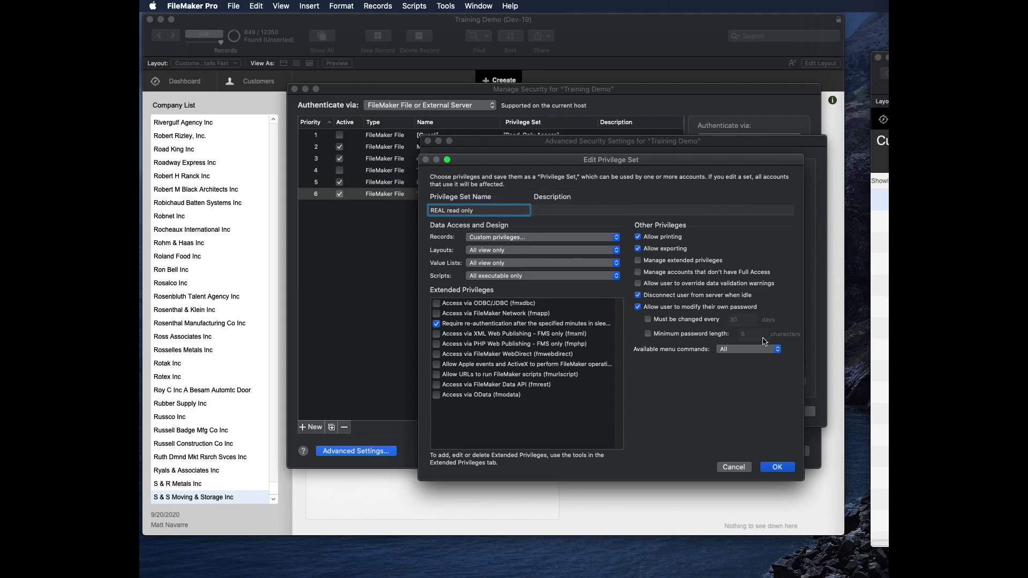
left_click(778, 468)
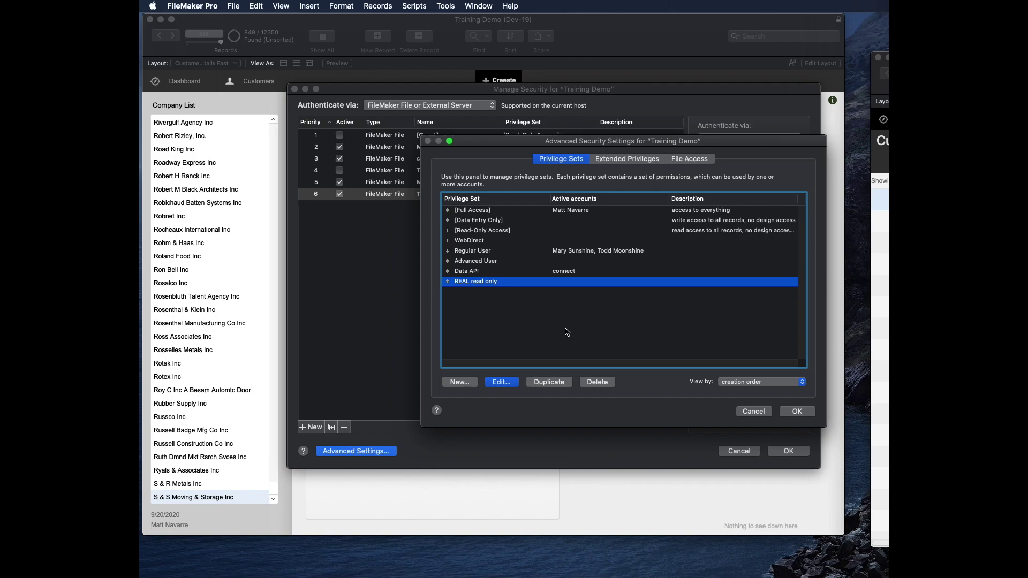
Step: Open the Regular User privilege set for editing, keeping its custom record privileges
left_click(491, 251)
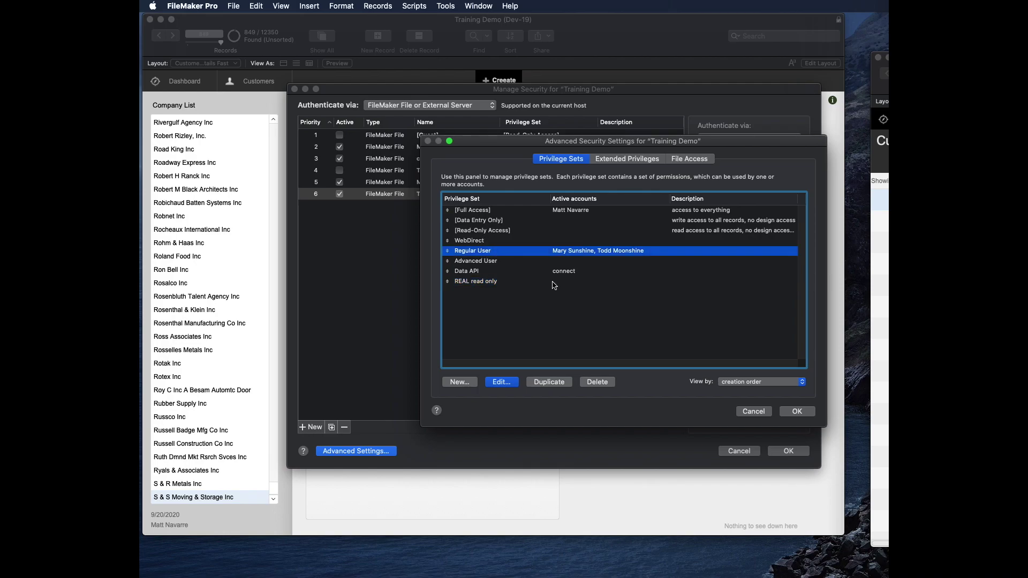
left_click(499, 382)
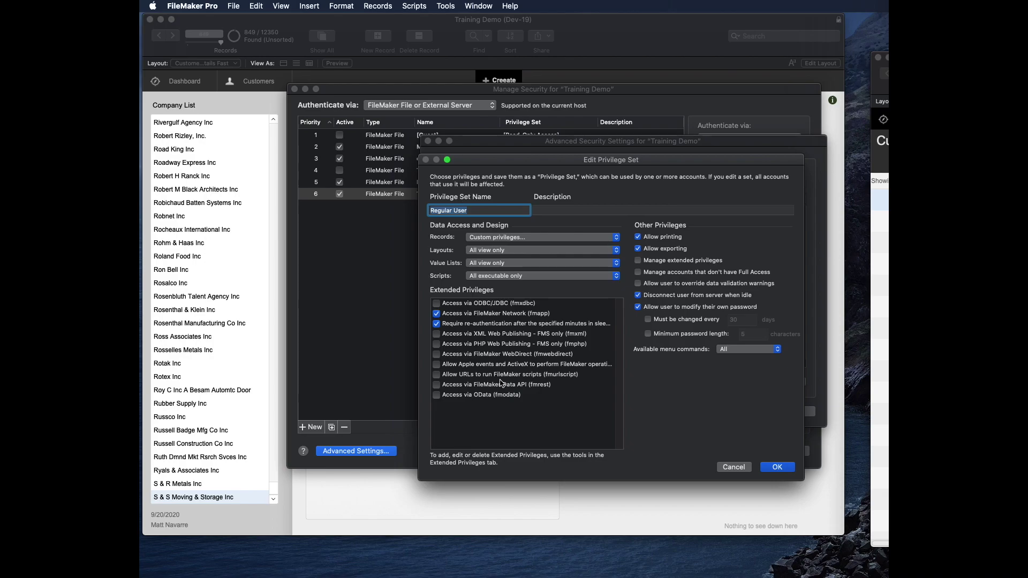
left_click(539, 238)
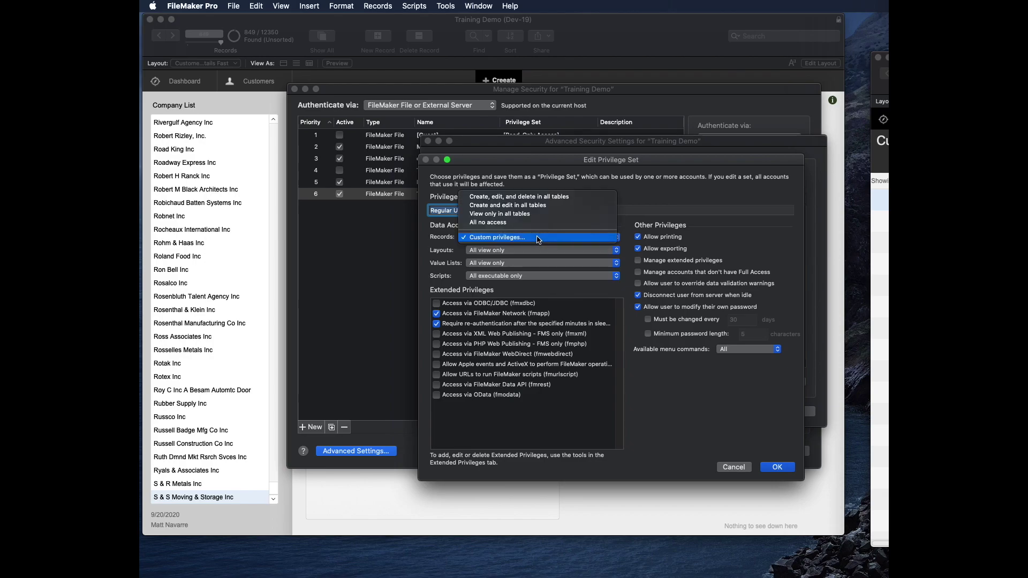
left_click(539, 238)
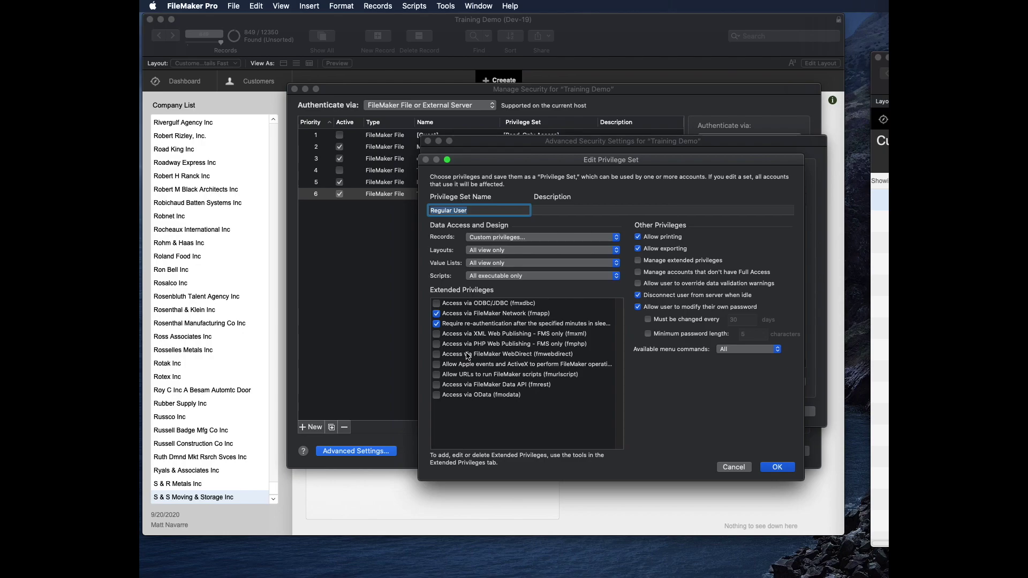
Step: Uncheck 'Allow user to modify their own password' for Regular User and save the privilege set
left_click(534, 356)
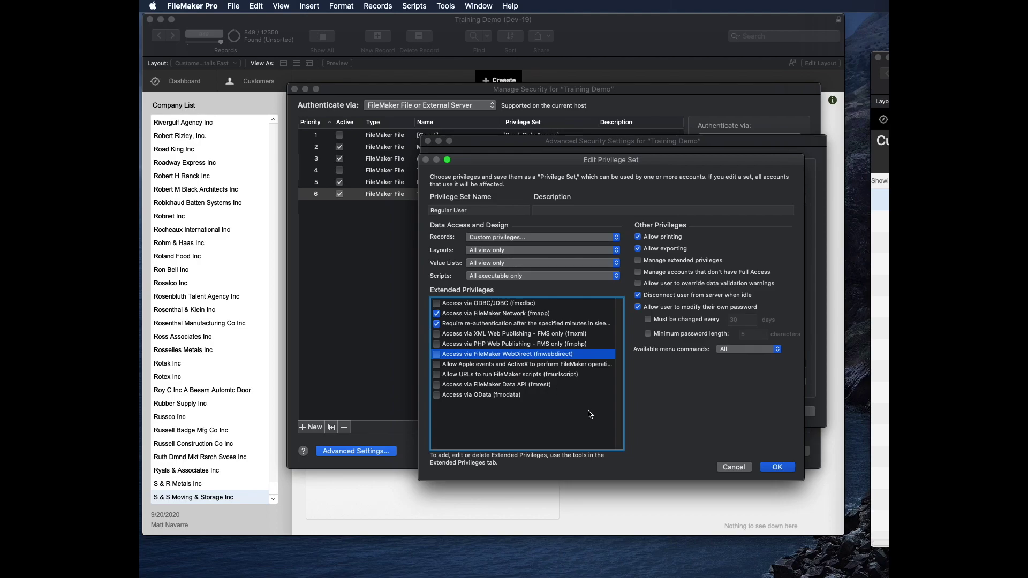
left_click(569, 325)
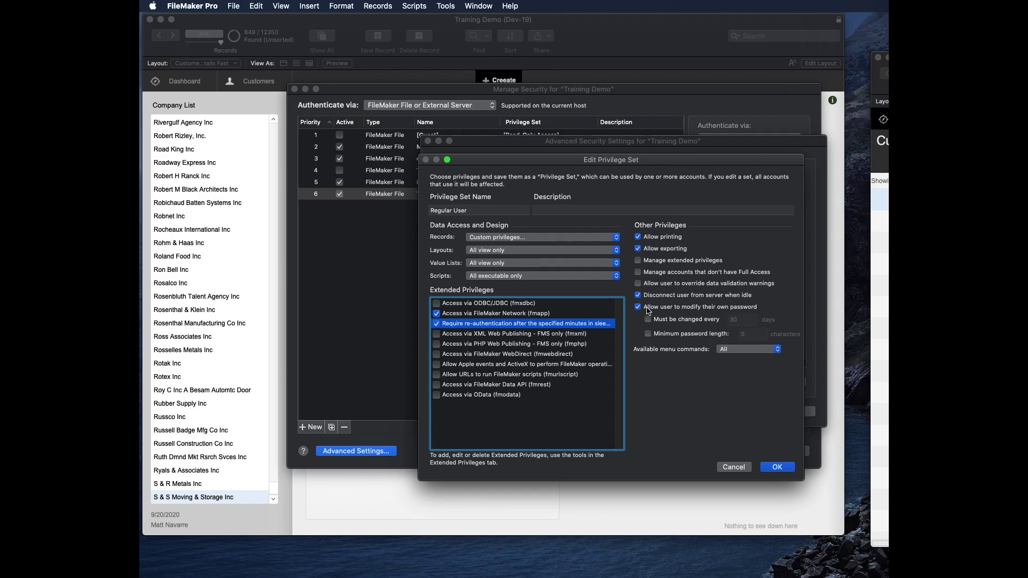
left_click(664, 307)
left_click(777, 467)
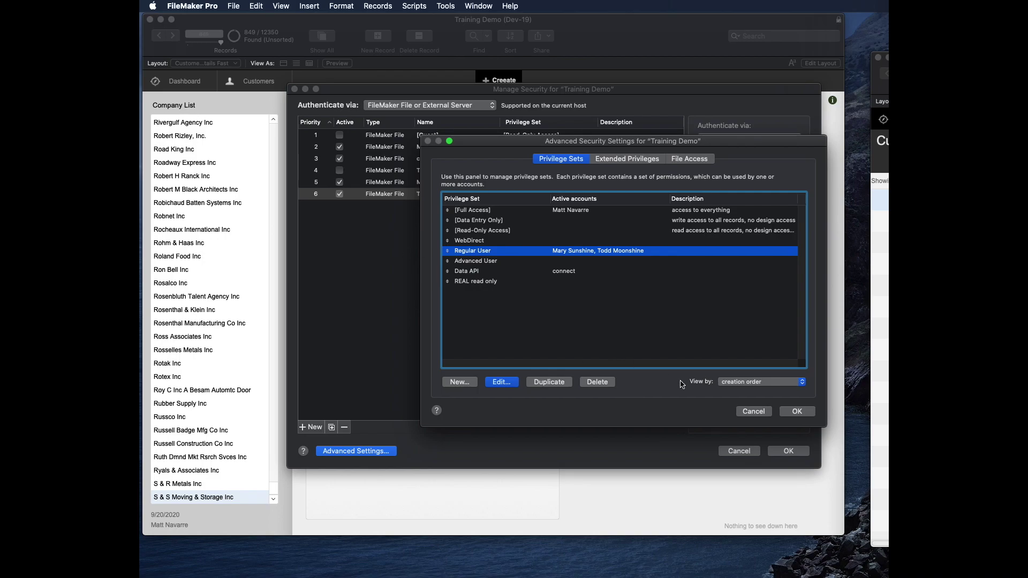
Step: Reopen Regular User from Manage Security and re-enable 'Allow user to modify their own password'
left_click(798, 412)
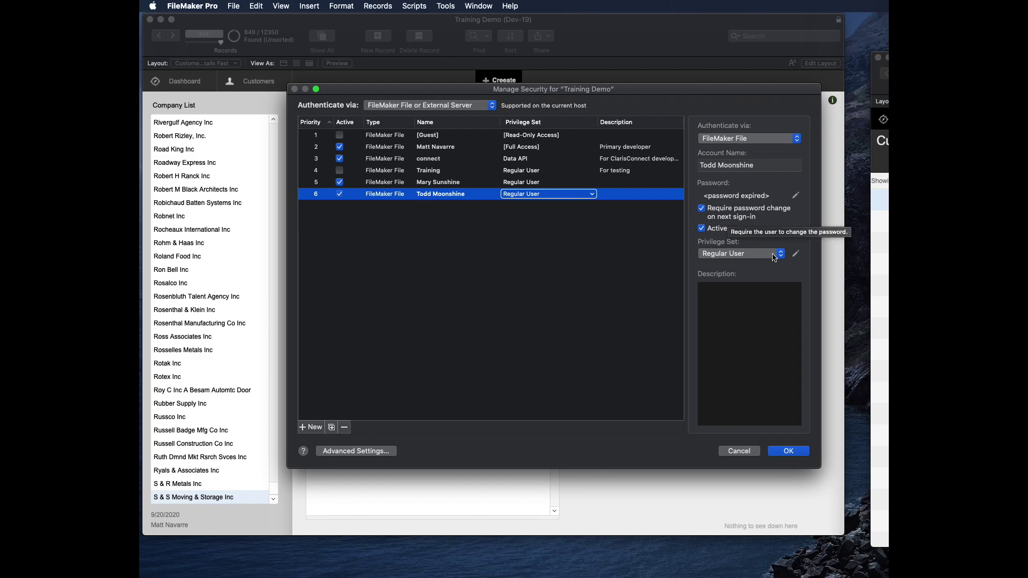
left_click(796, 253)
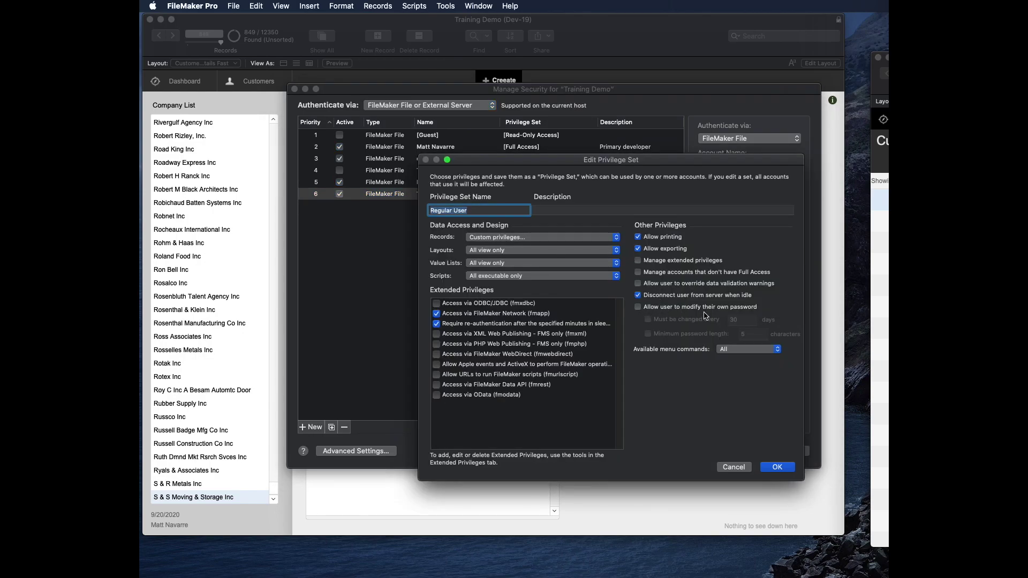
left_click(638, 307)
Step: Set Regular User's minimum password length to 12, keeping available menu commands at All
left_click(648, 334)
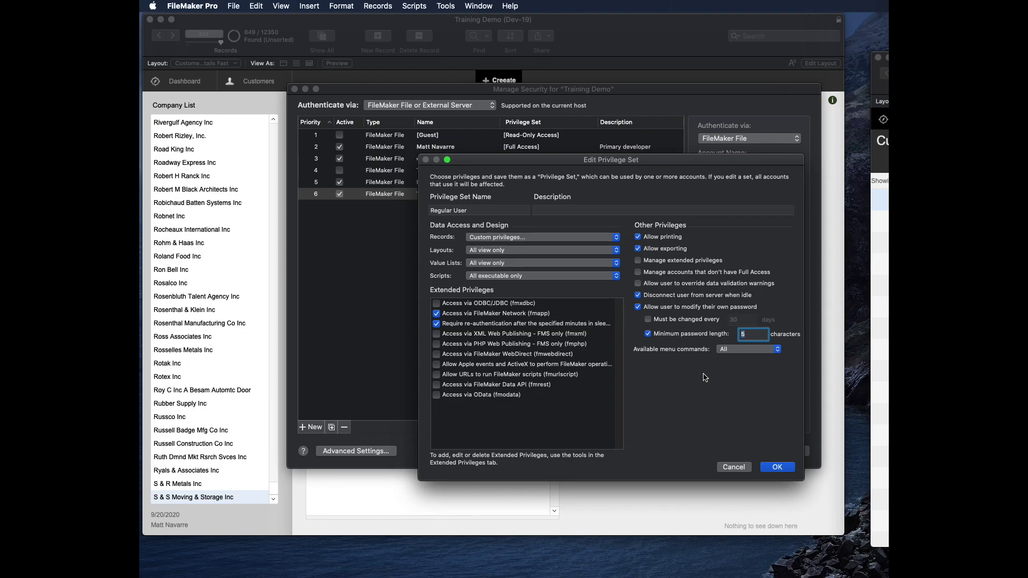
type("12")
left_click(759, 351)
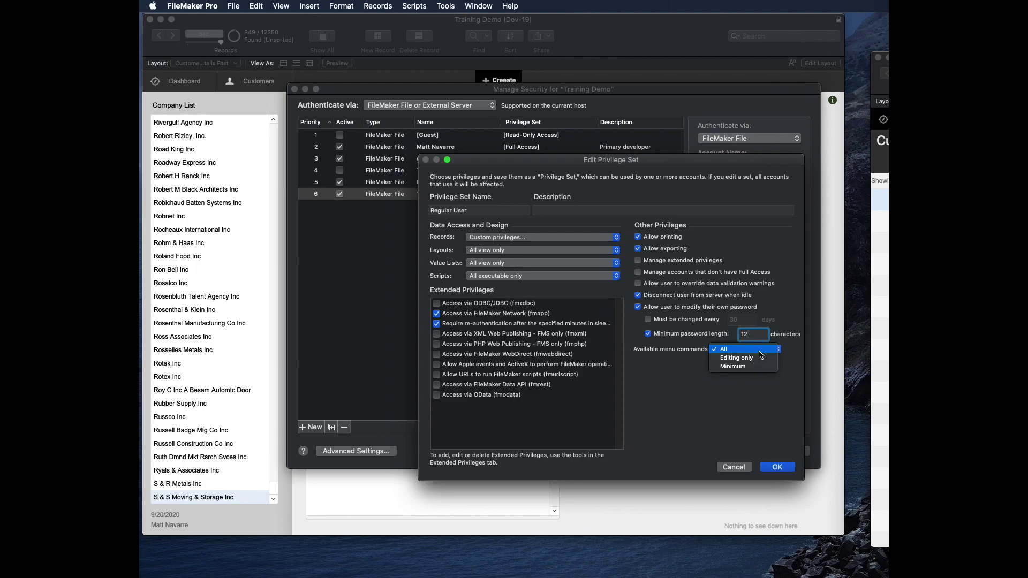
left_click(758, 418)
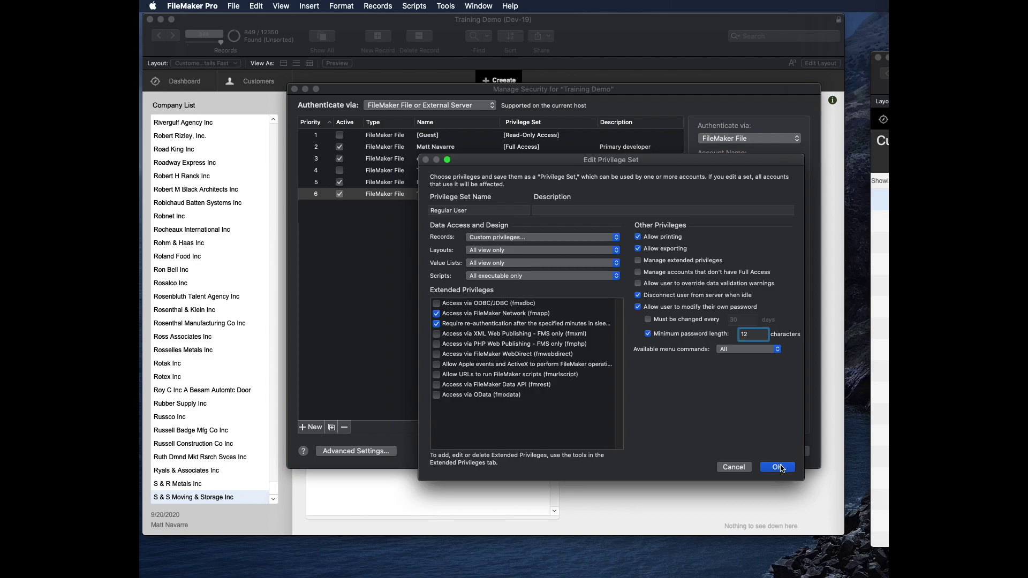
Step: Leave record access unchanged and save both the privilege set and the security settings
left_click(524, 240)
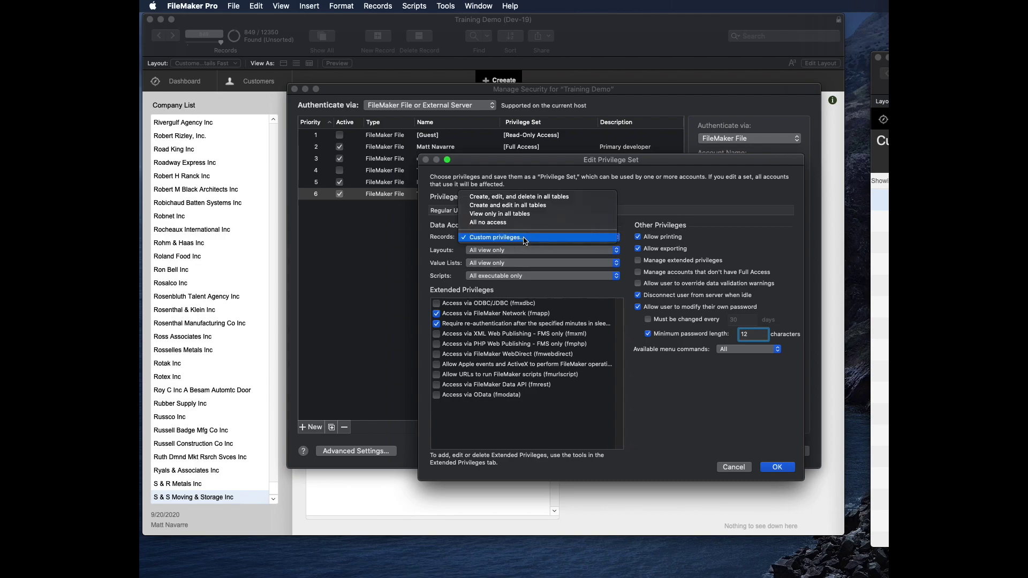
left_click(641, 208)
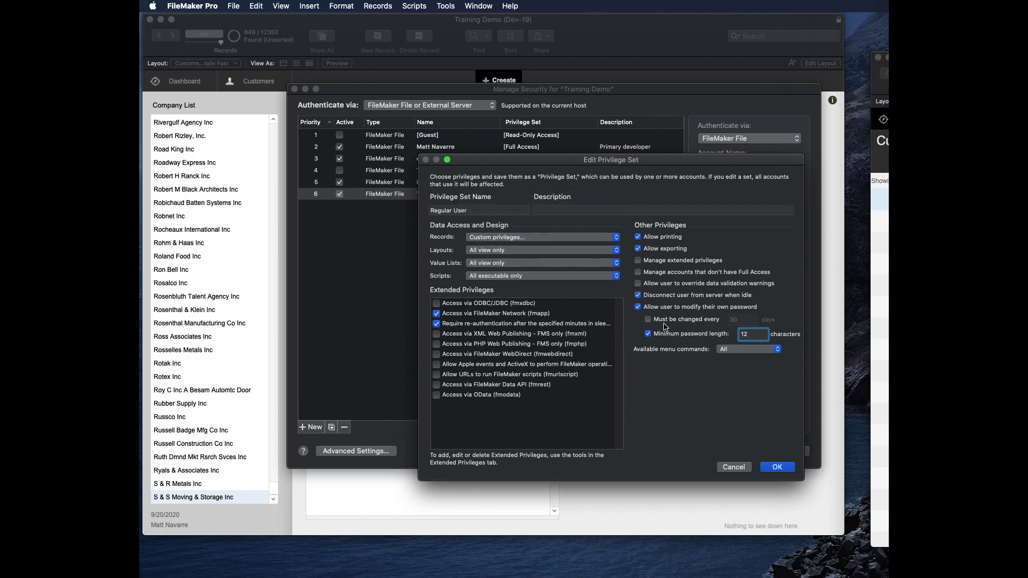
left_click(777, 468)
left_click(788, 452)
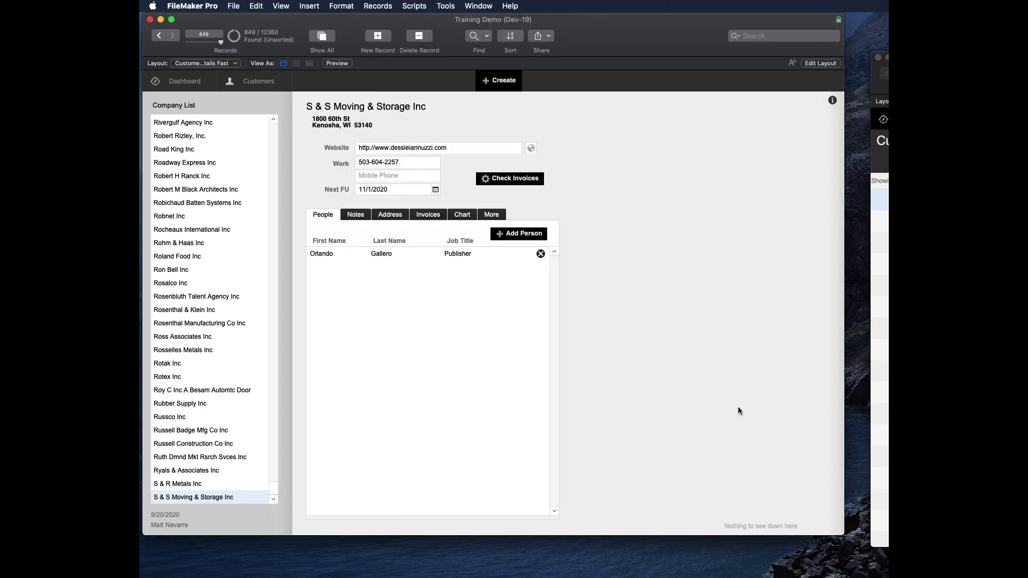
Step: Show all 12350 customer records in both the restricted window and the full-access Customers list
left_click_drag(884, 58, 729, 71)
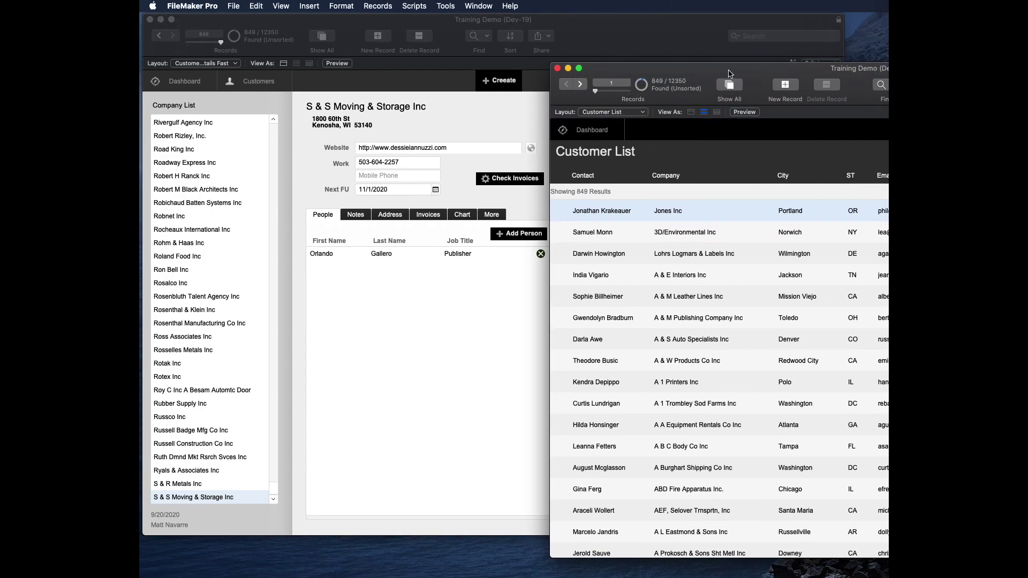
left_click(731, 86)
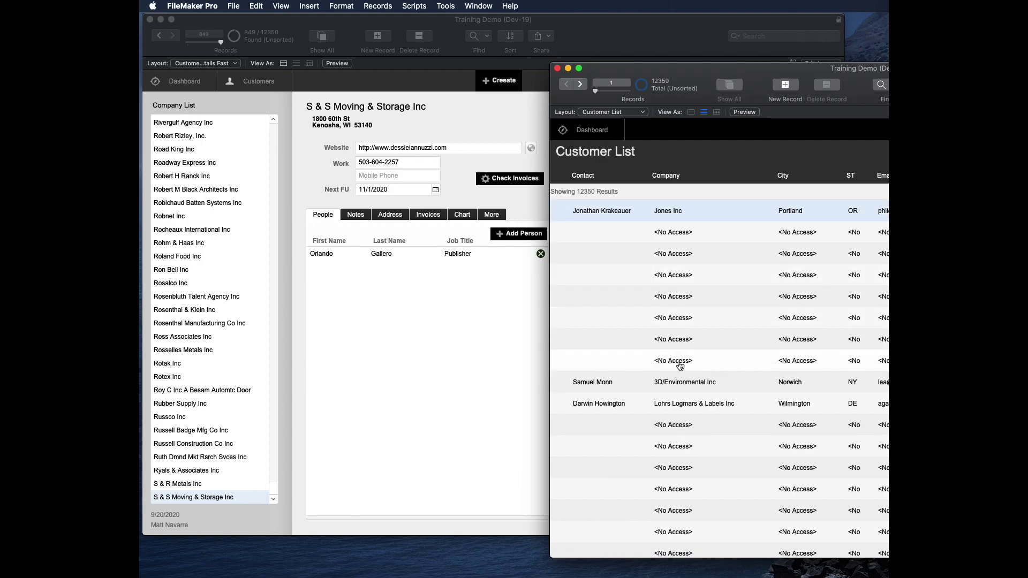
left_click_drag(689, 83, 705, 78)
left_click(416, 77)
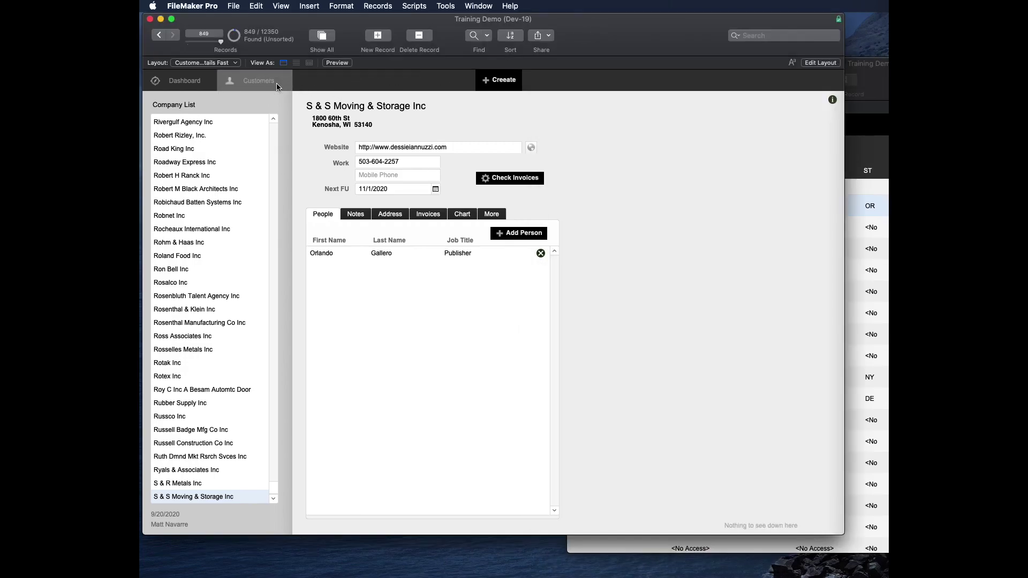
left_click(277, 87)
key("super+j")
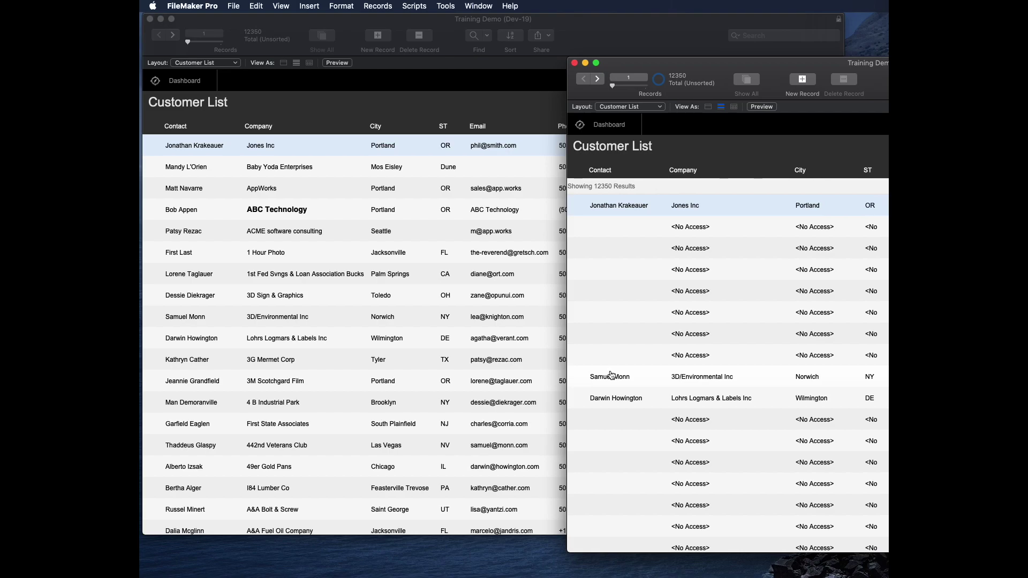
Step: Open Jones Inc in both windows and reveal the restricted record's creator and modifier fields
left_click(614, 207)
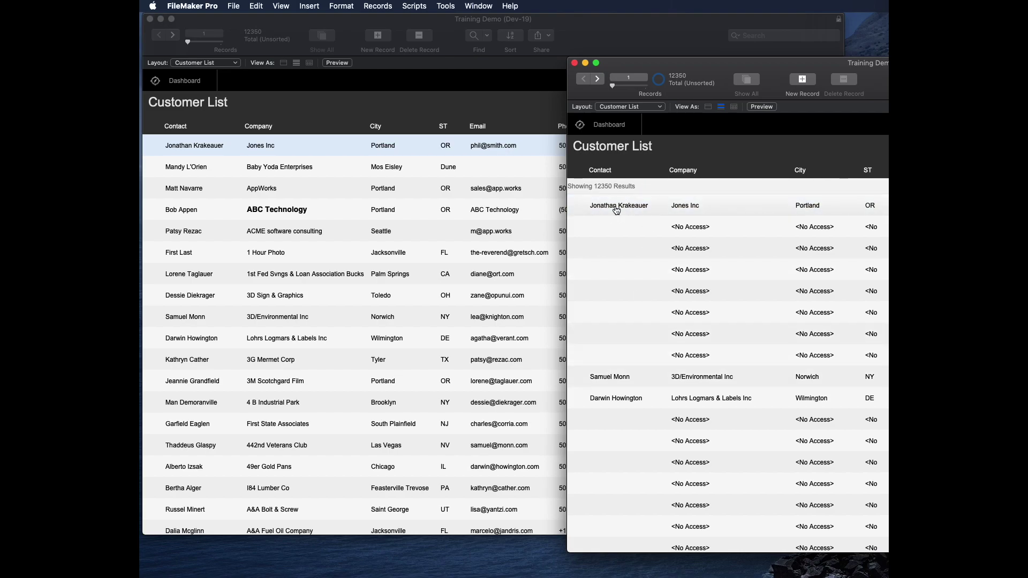
left_click(378, 110)
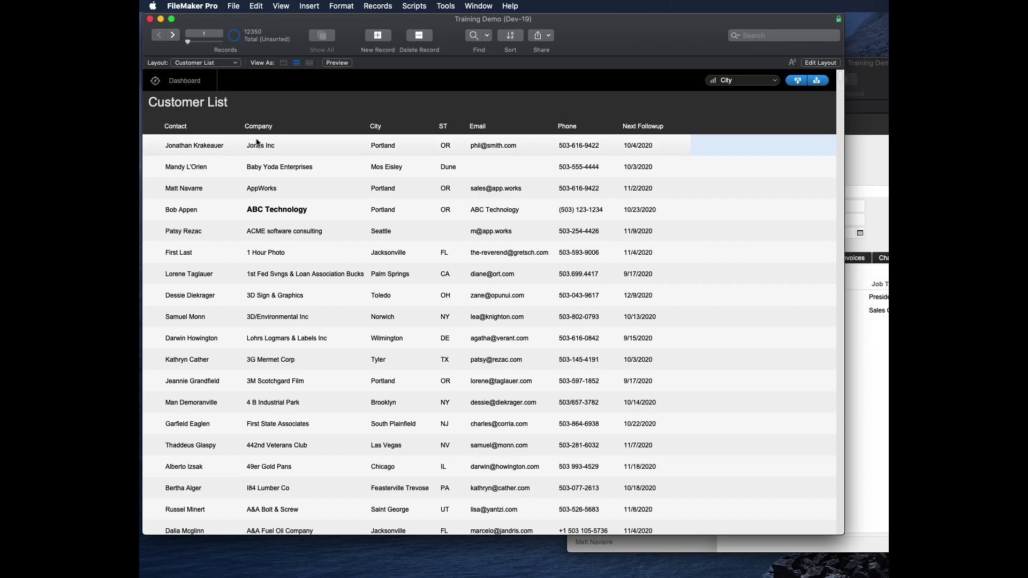
left_click(259, 144)
key("super+grave")
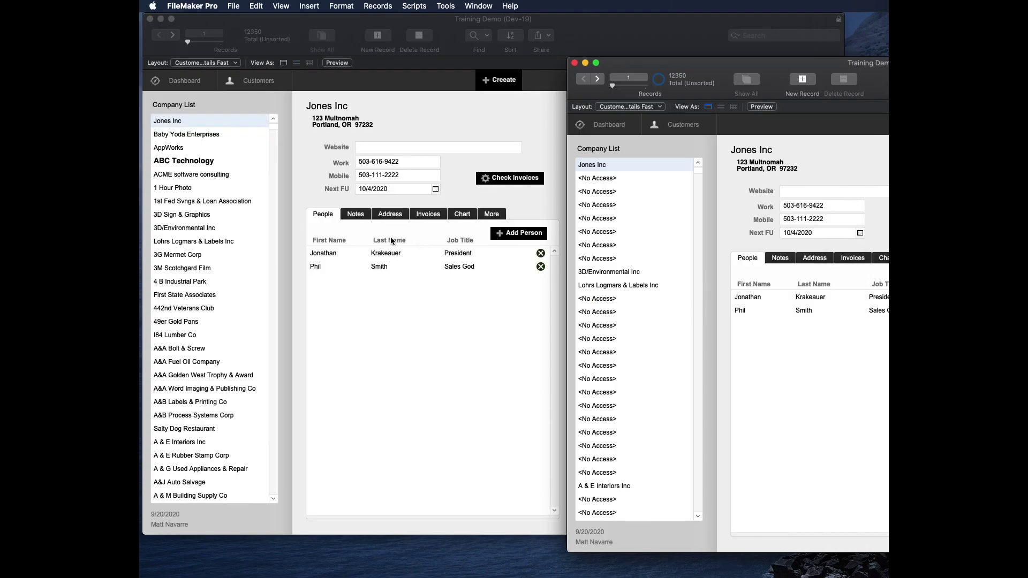
left_click_drag(699, 66, 669, 63)
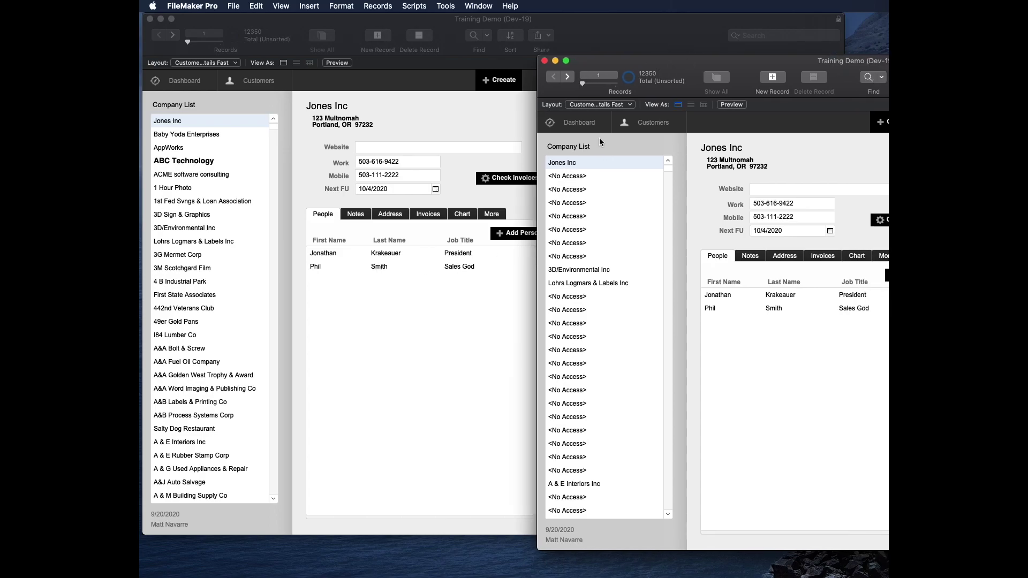
left_click(878, 255)
Step: Advance both windows to Baby Yoda Enterprises and compare its blank z_Creator field across windows
left_click(425, 92)
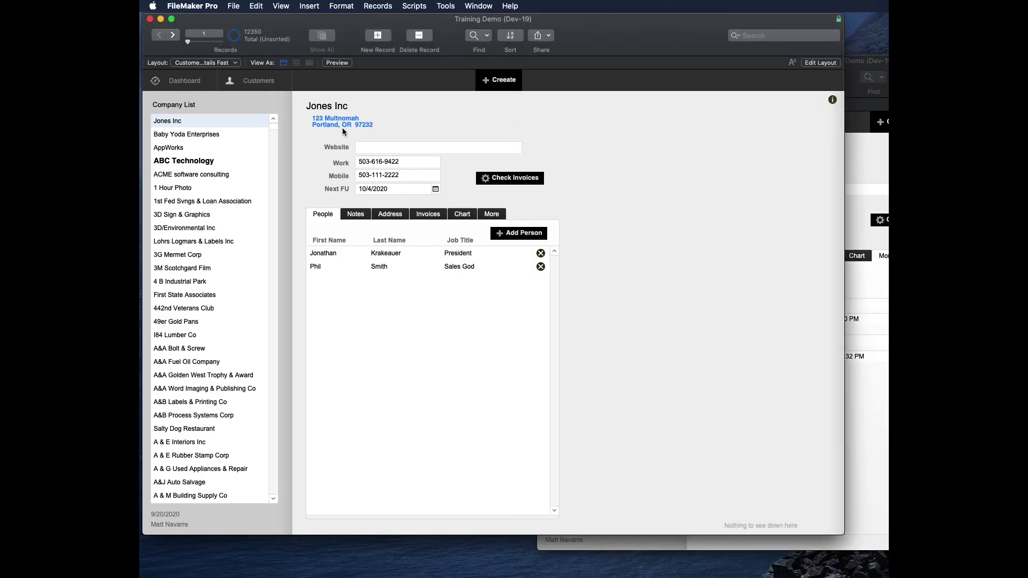
left_click(504, 215)
left_click(857, 294)
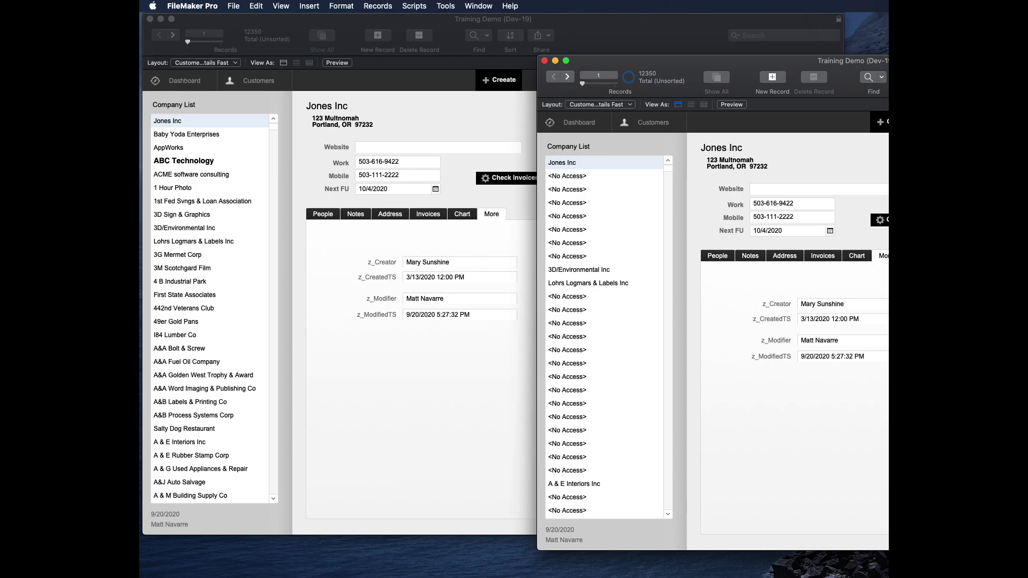
left_click_drag(750, 61, 713, 48)
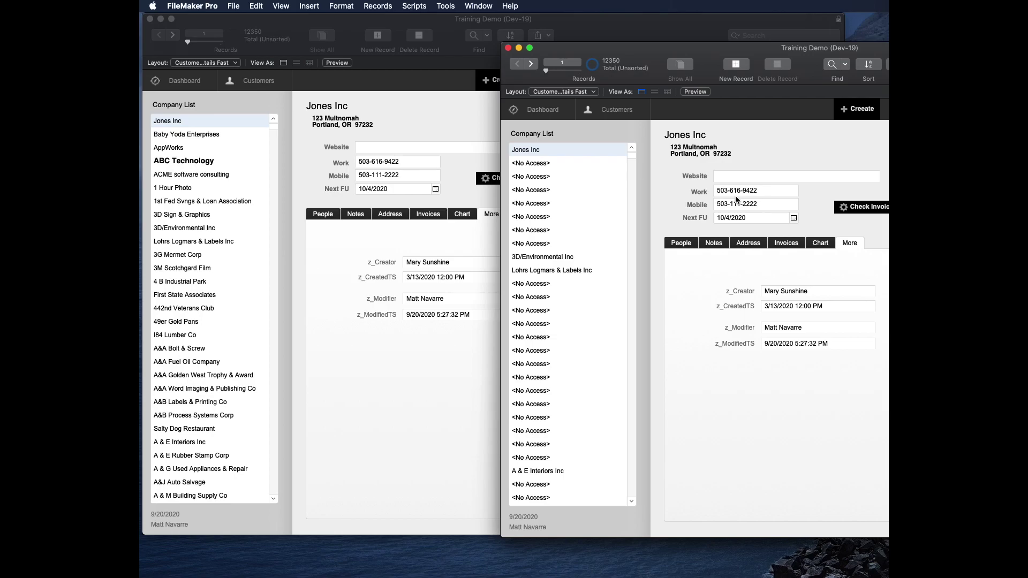
left_click(531, 64)
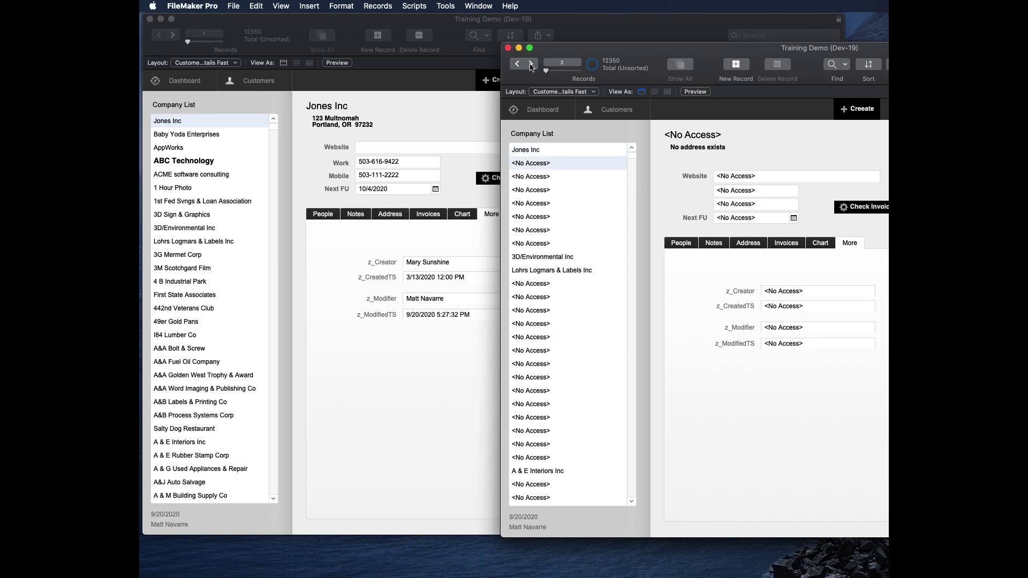
left_click(430, 85)
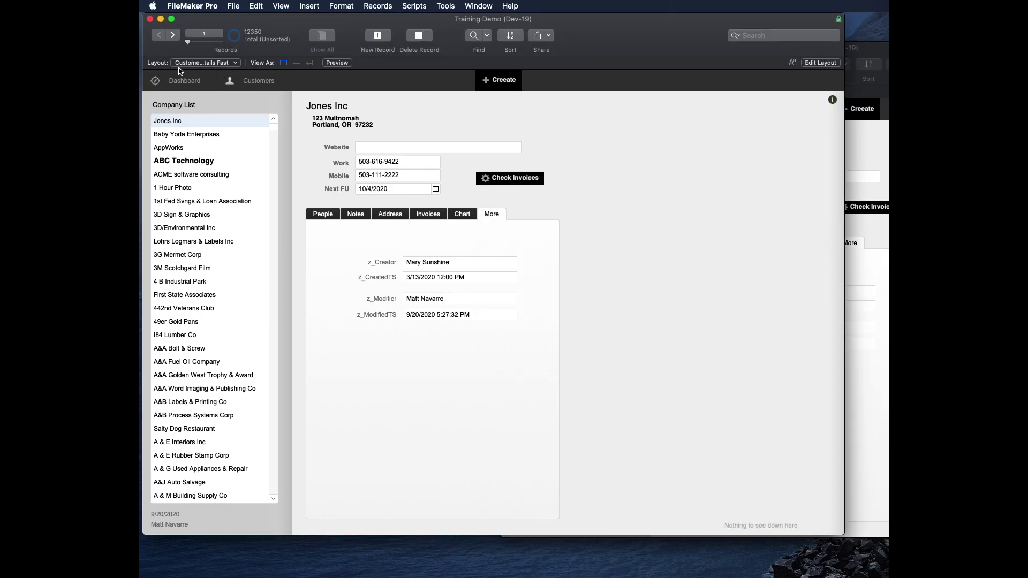
left_click(173, 34)
left_click(432, 266)
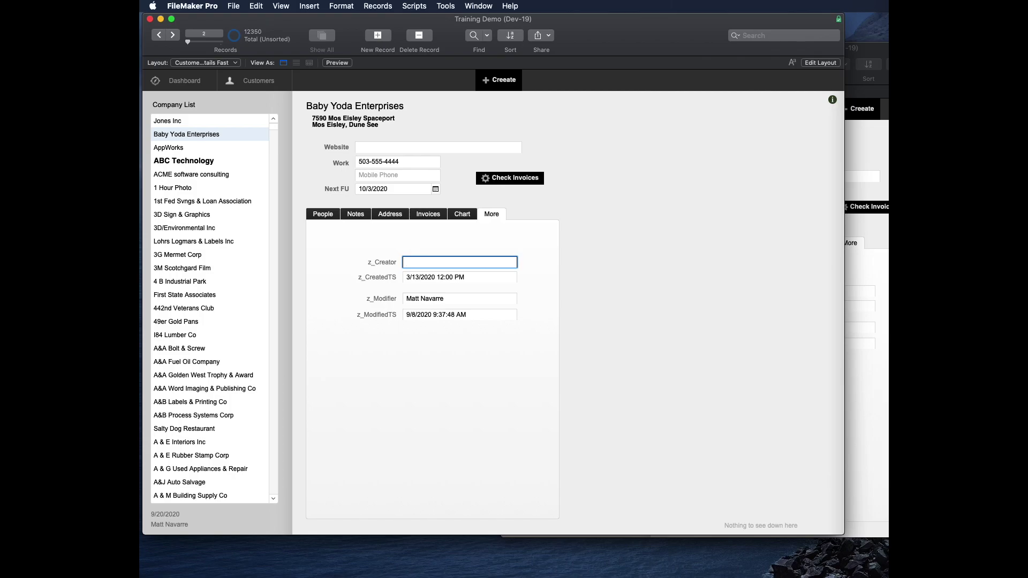
key("super+grave")
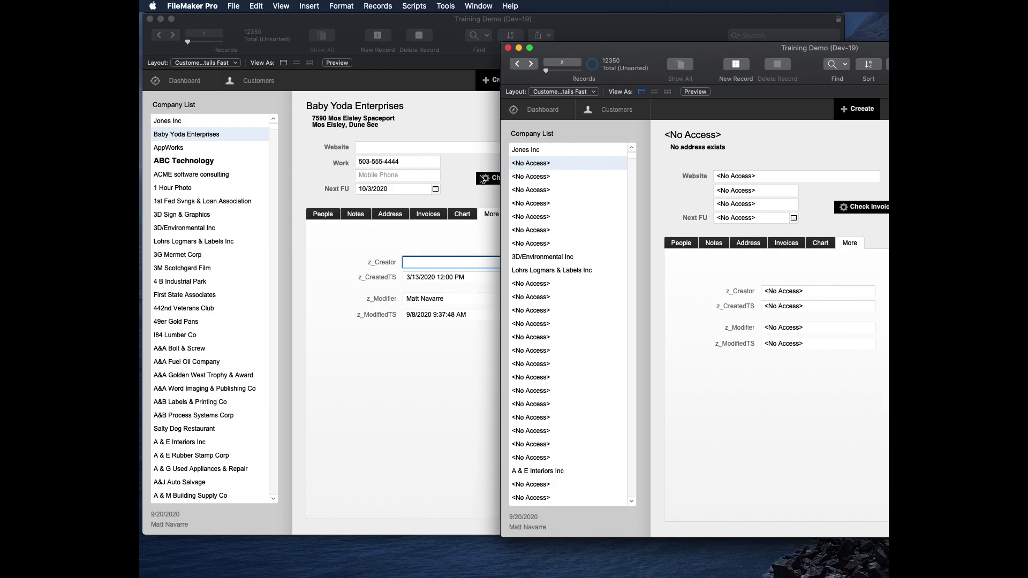
key("super+grave")
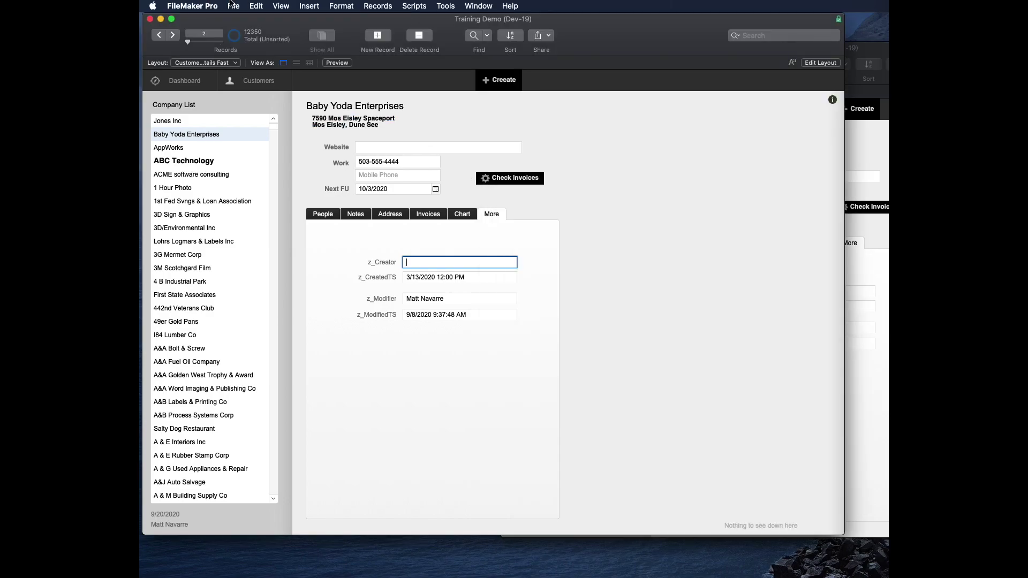
Step: Open Manage Database from the File menu, then close it without changes
left_click(233, 4)
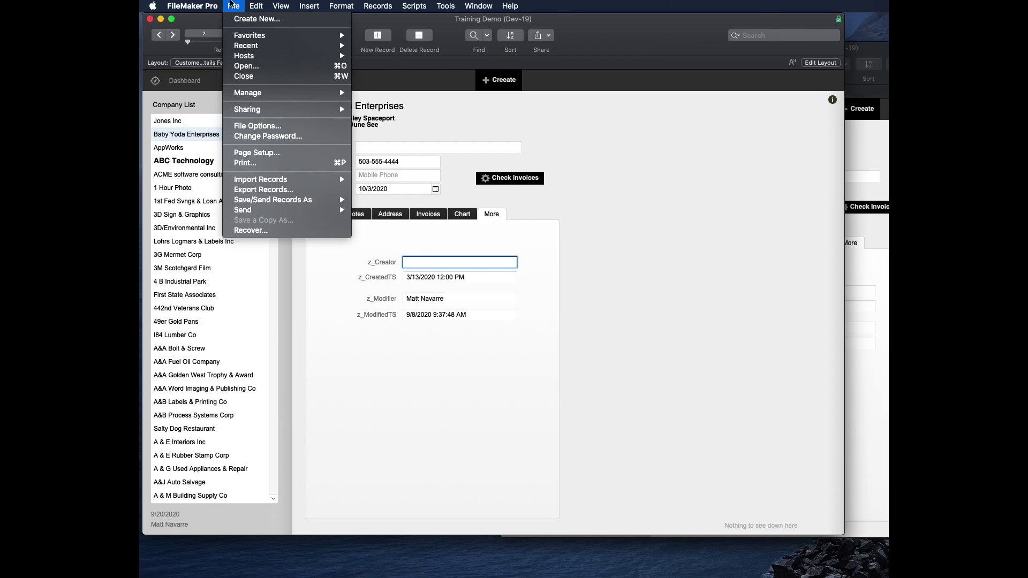
mouse_move(262, 94)
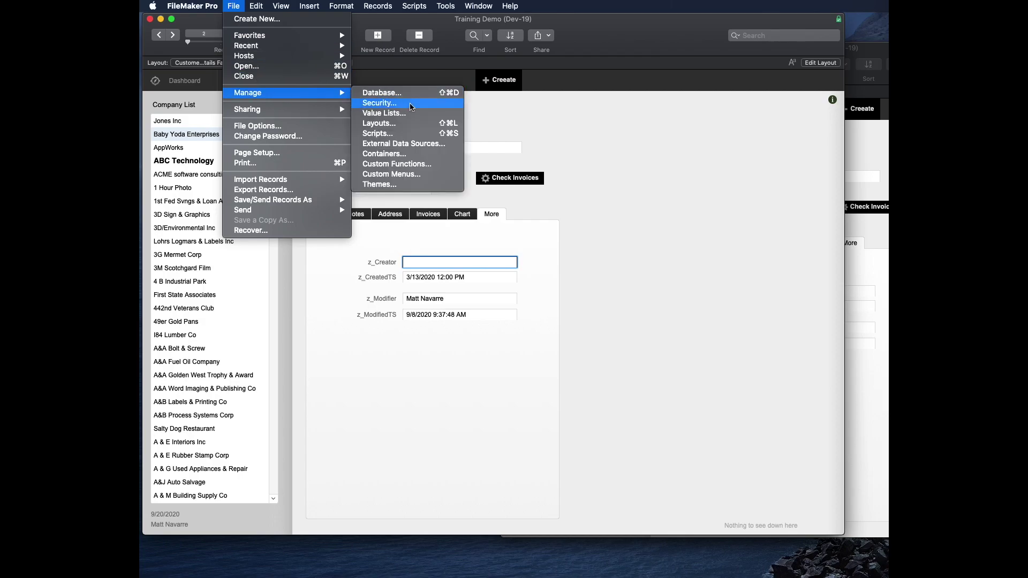
left_click(399, 92)
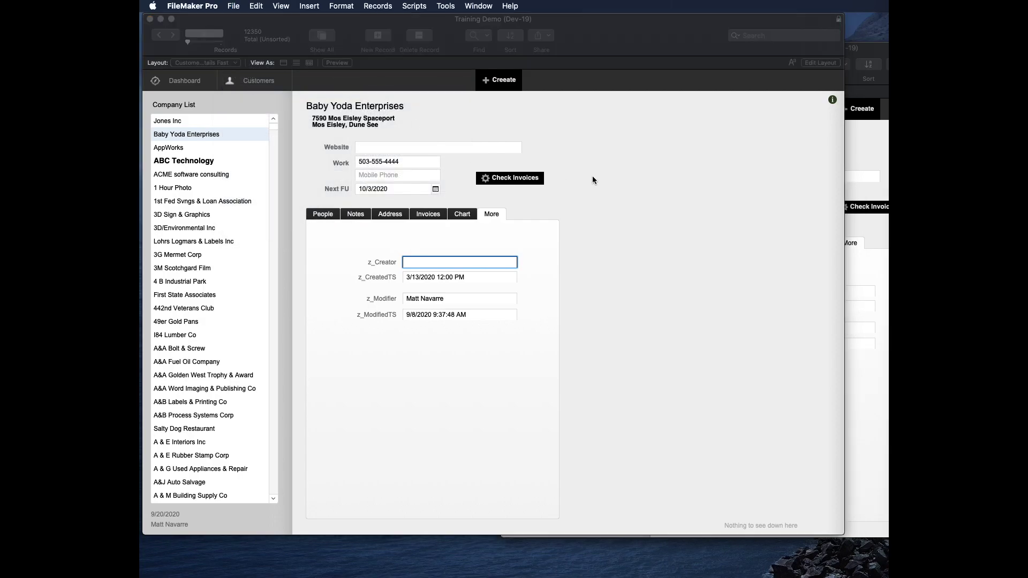
key("Escape")
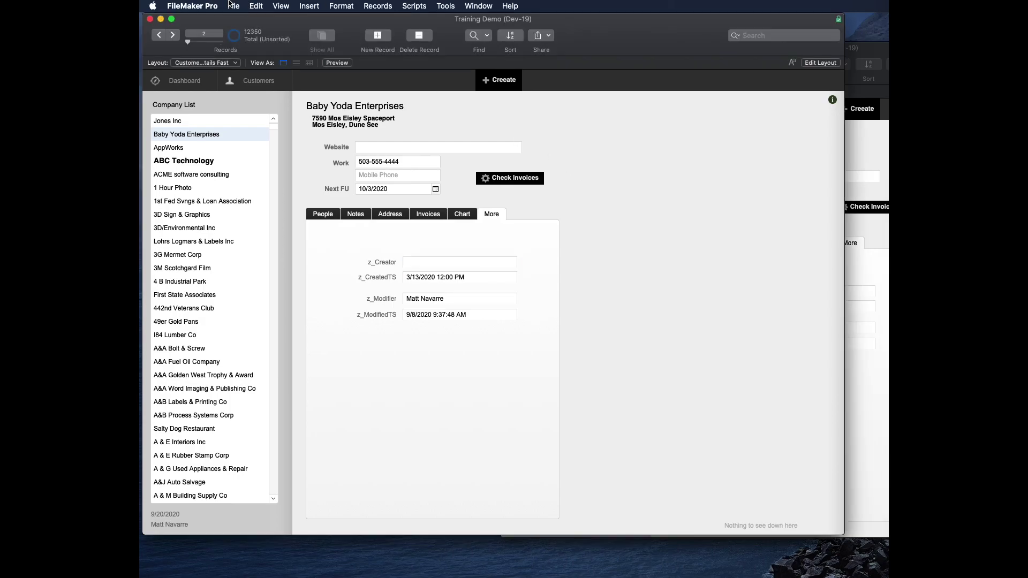
Step: Open File > Manage > Security showing the six accounts and their privilege sets
left_click(232, 6)
mouse_move(268, 93)
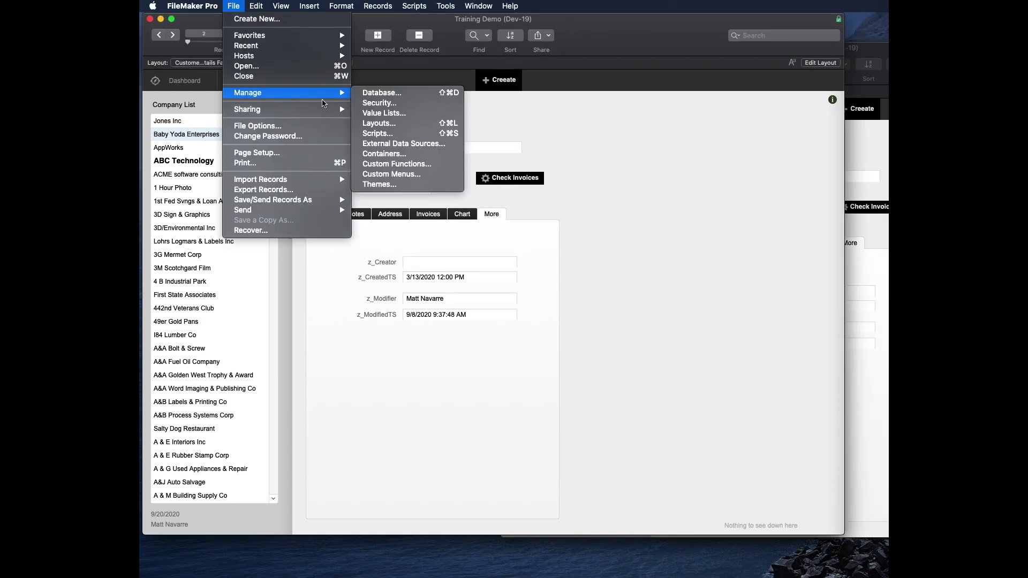
left_click(397, 104)
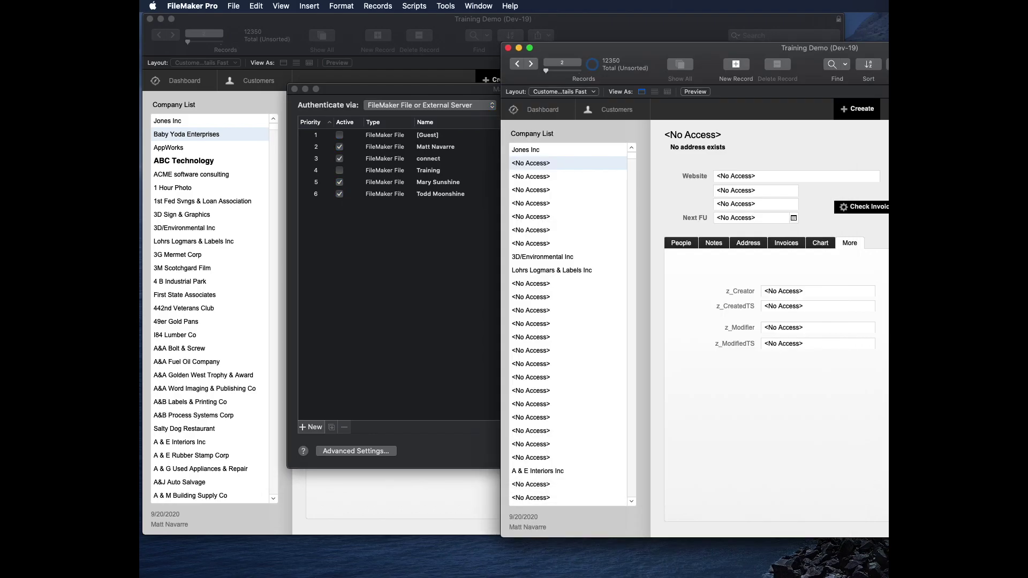
left_click(240, 4)
mouse_move(262, 94)
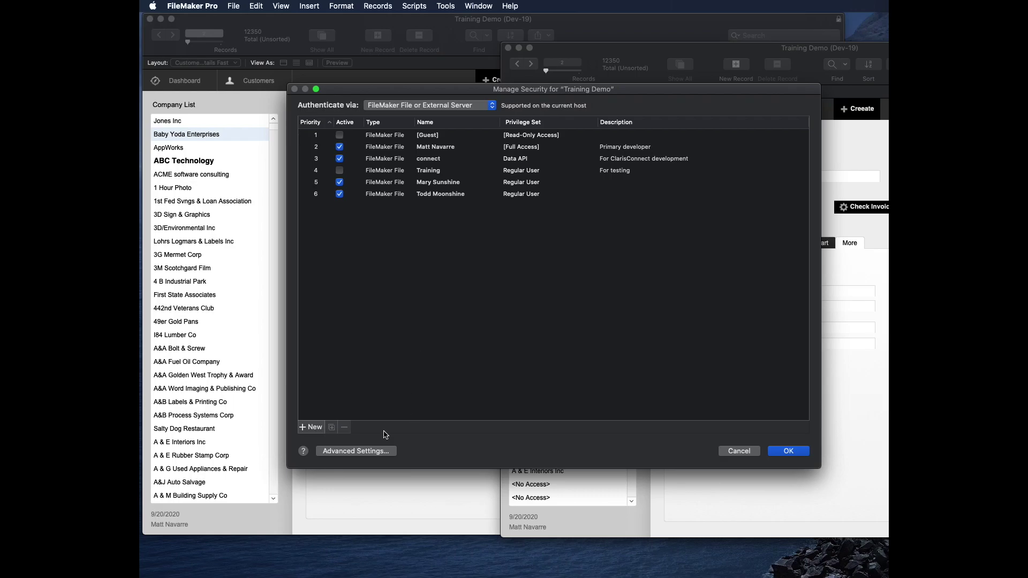
Step: In Advanced Settings, edit the Regular User privilege set and switch Records to Custom privileges
left_click(352, 452)
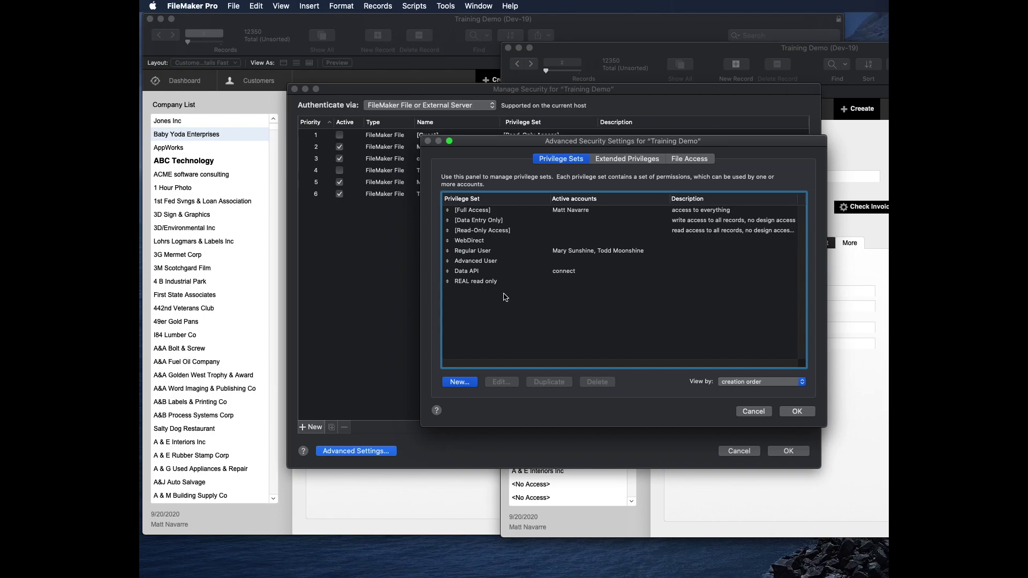
left_click(505, 244)
left_click(507, 251)
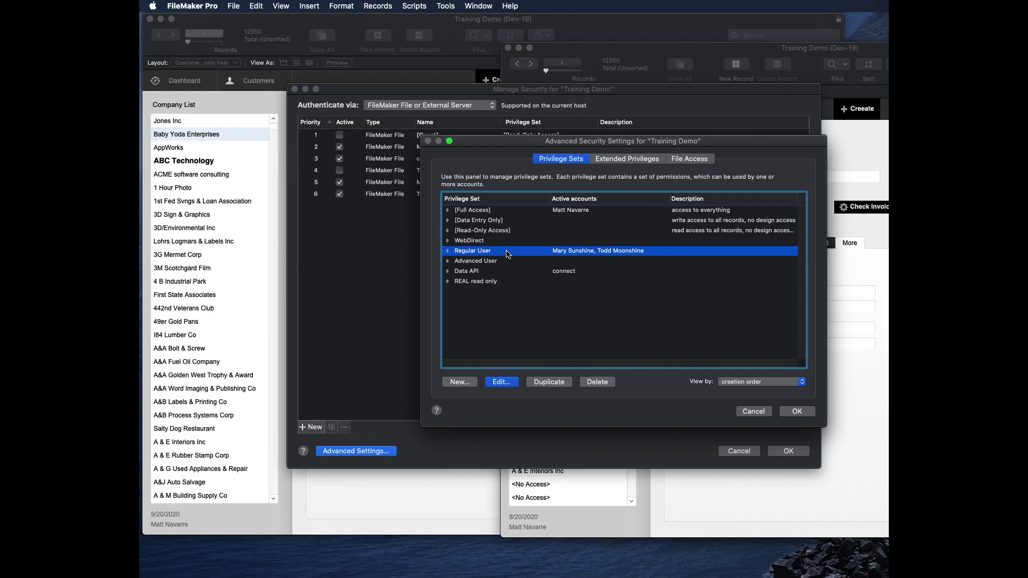
left_click(508, 381)
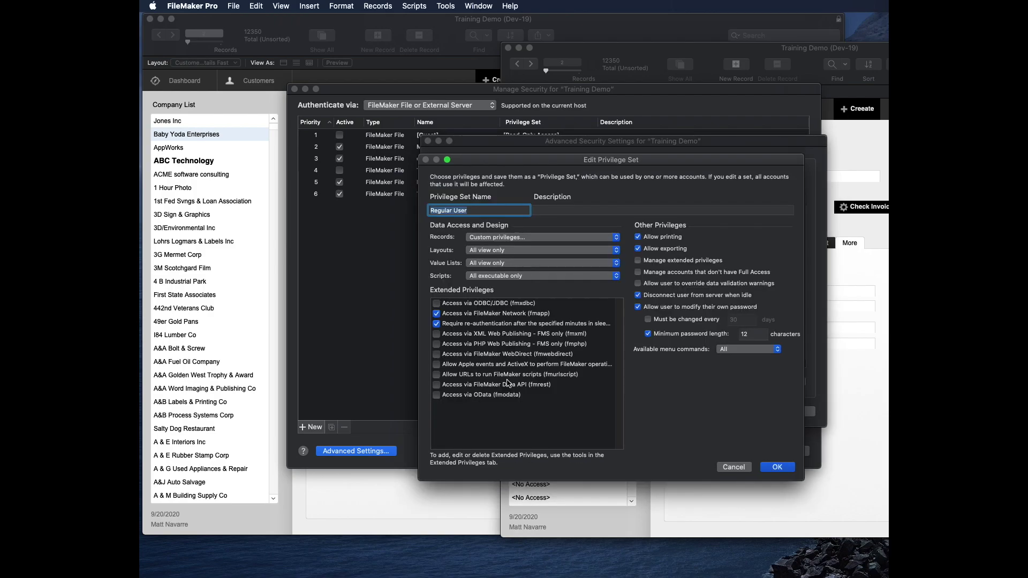
left_click(539, 238)
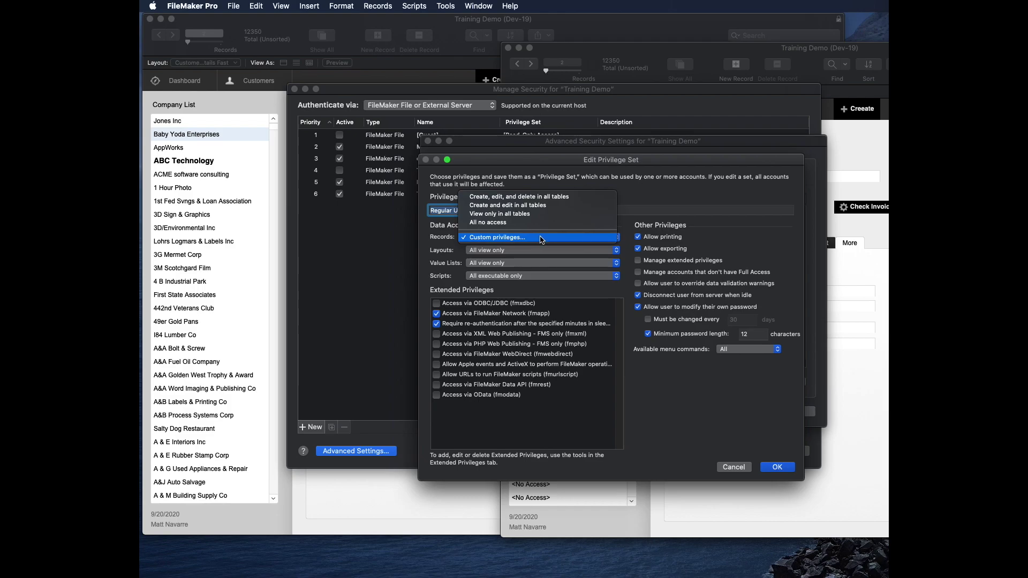
left_click(508, 238)
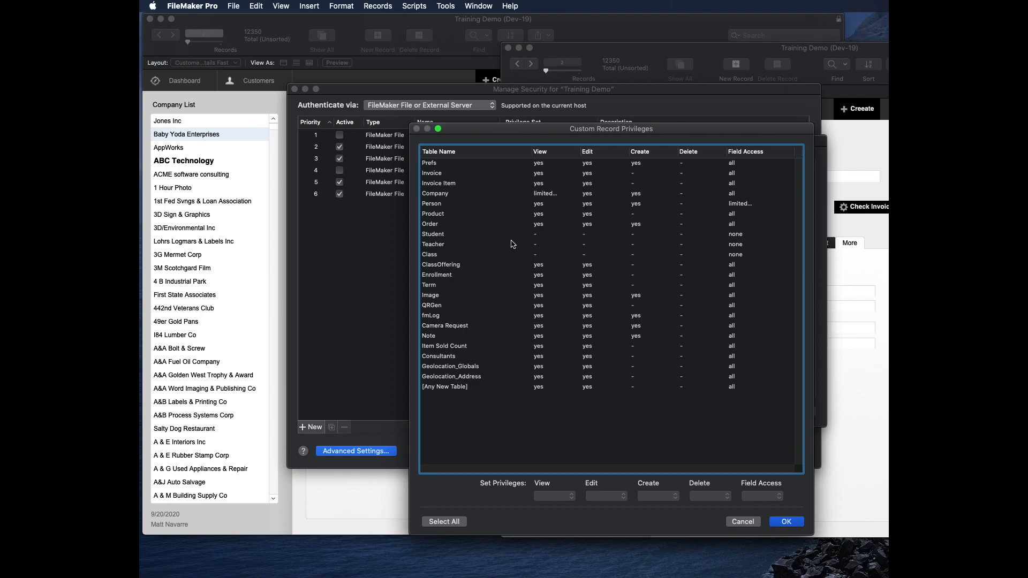
Step: Limit Company record viewing with the calculation Get (AccountName) = z_Creator
left_click(483, 194)
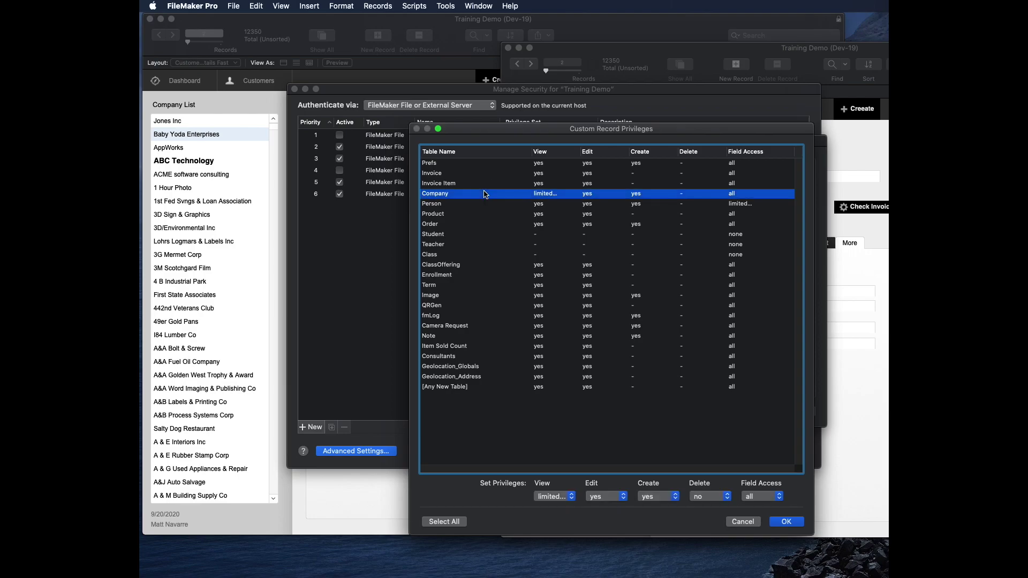
left_click(562, 497)
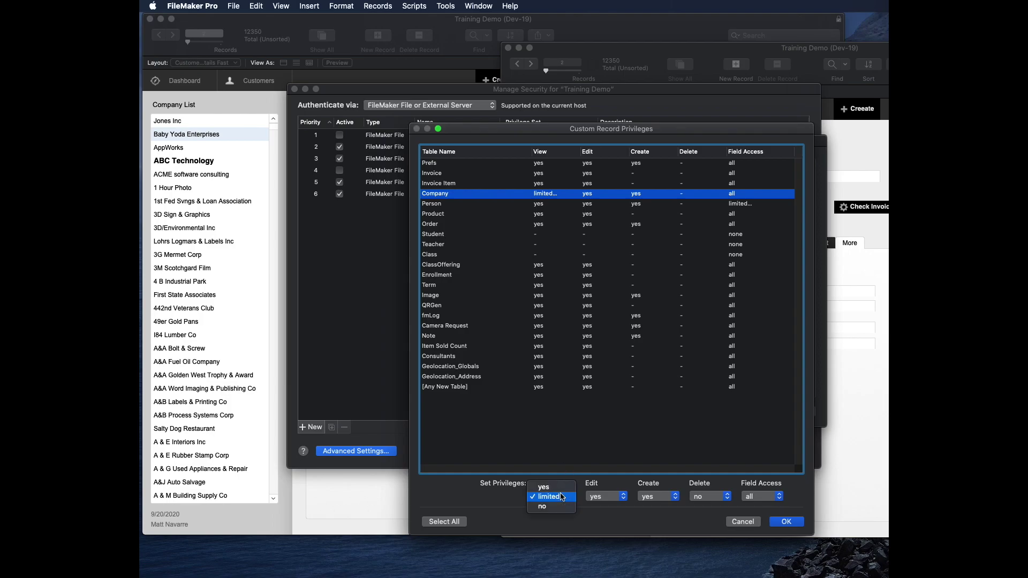
left_click(562, 497)
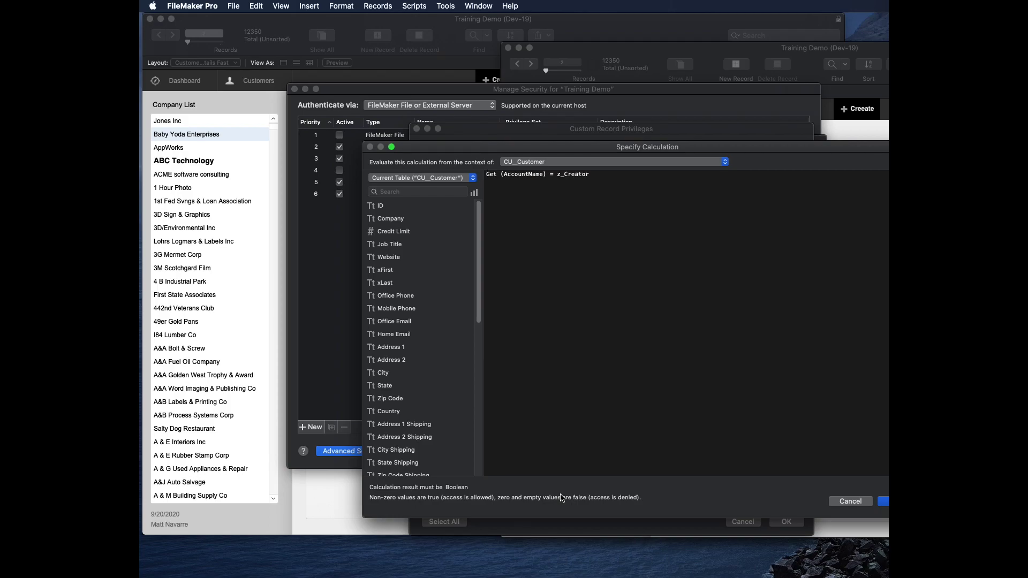
key("Return")
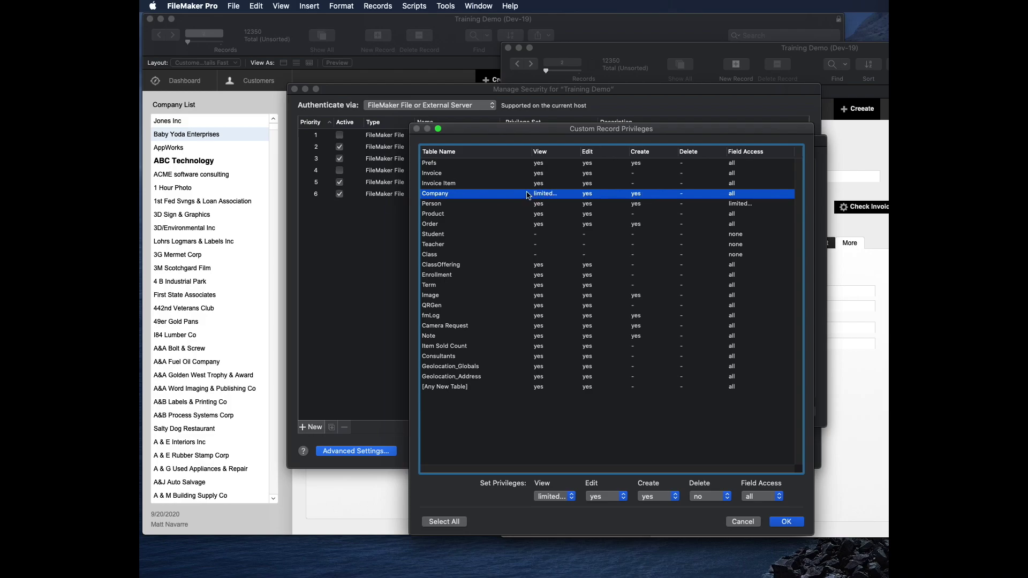
Step: In the regular user's window, create a new company record named 'AppWorks Training', fixing the typo
key("super+Tab")
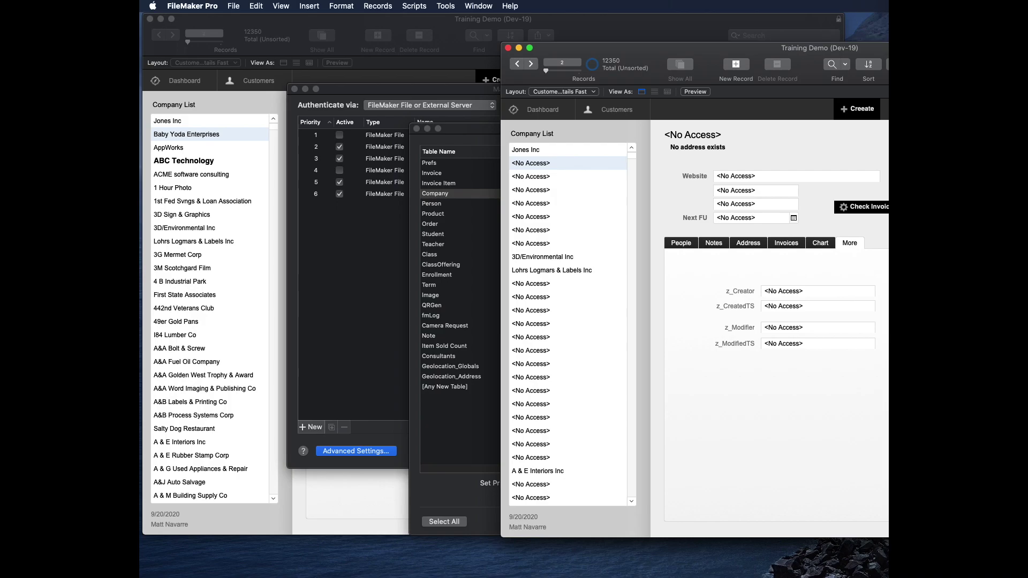
left_click(857, 110)
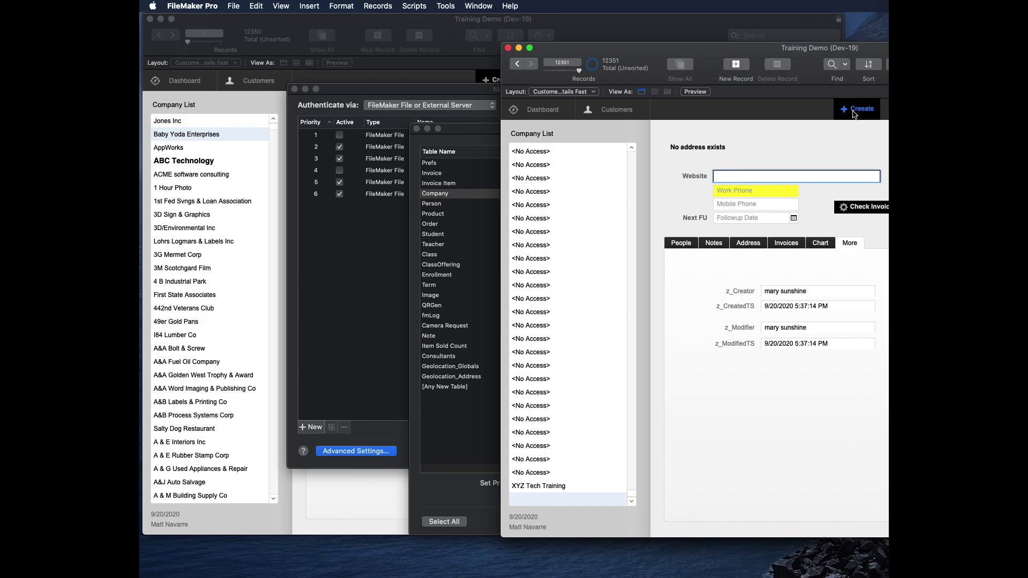
left_click(705, 148)
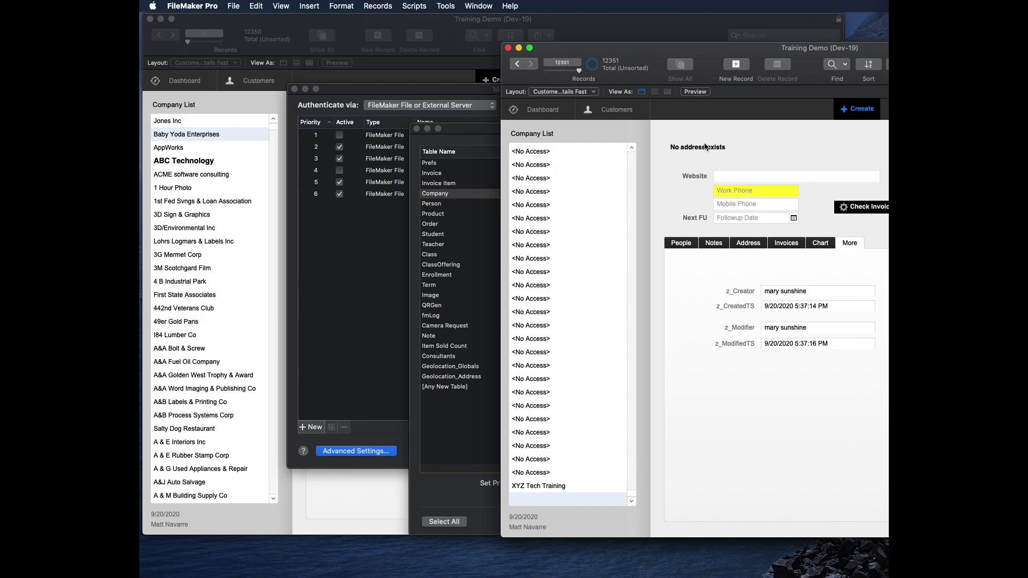
left_click(755, 201)
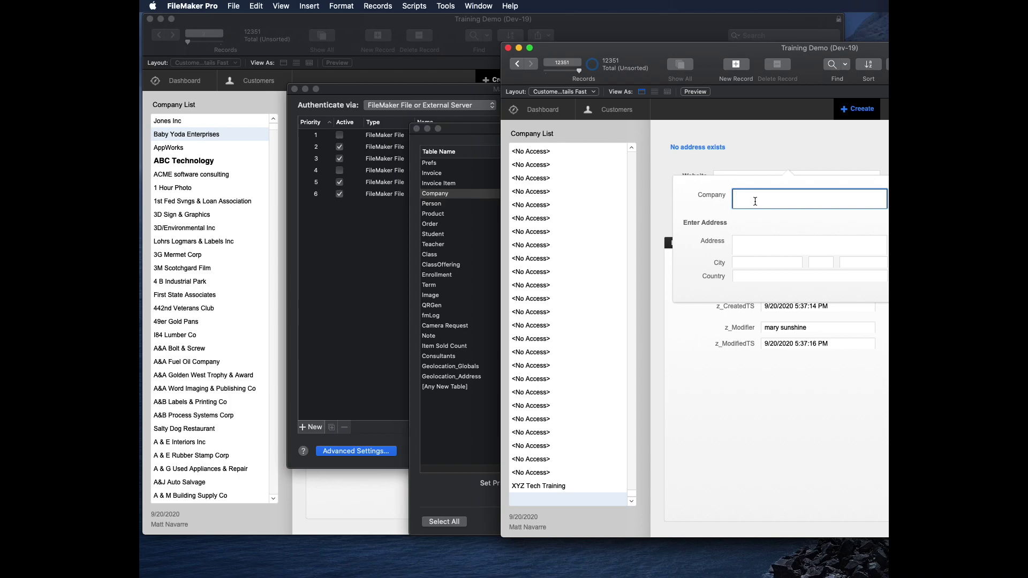
type("AppWorks Trainig")
key("Tab")
left_click(863, 194)
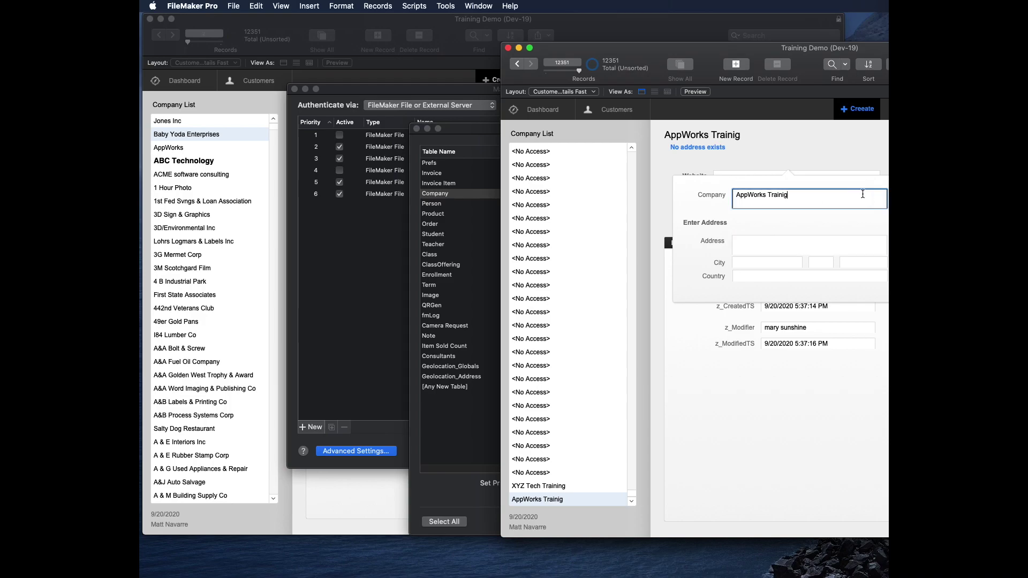
key("Left")
type("n")
left_click(805, 142)
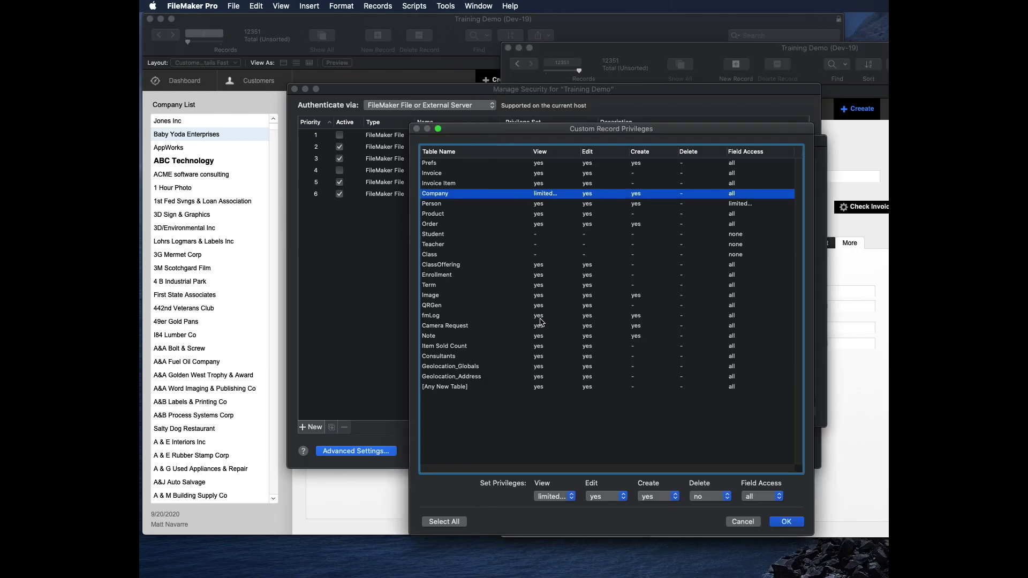
Step: Confirm Custom Record Privileges, Regular User, Advanced Settings and Manage Security, returning to the main window
left_click(557, 497)
left_click(786, 523)
left_click(787, 522)
left_click(777, 467)
left_click(793, 410)
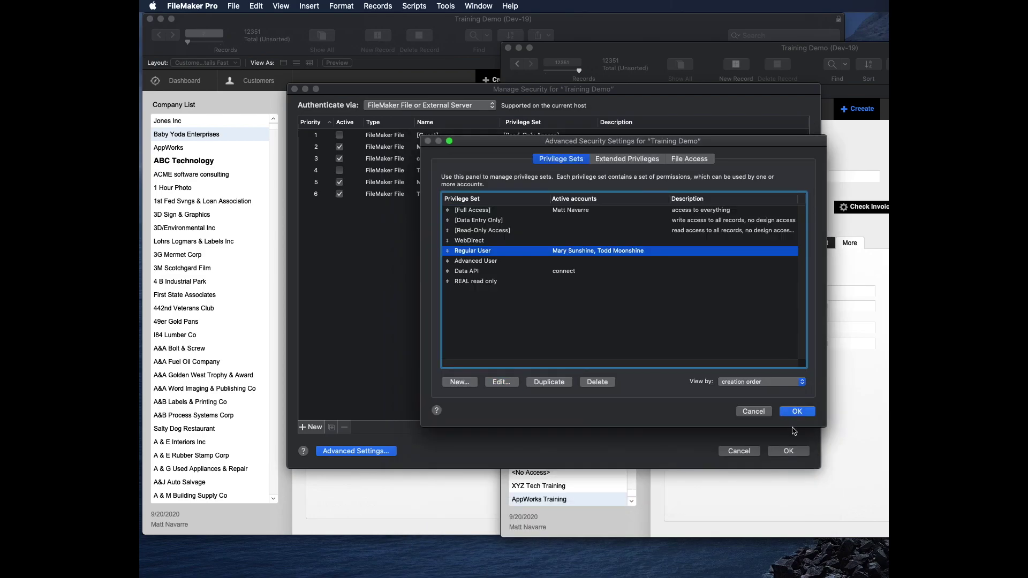
left_click(789, 452)
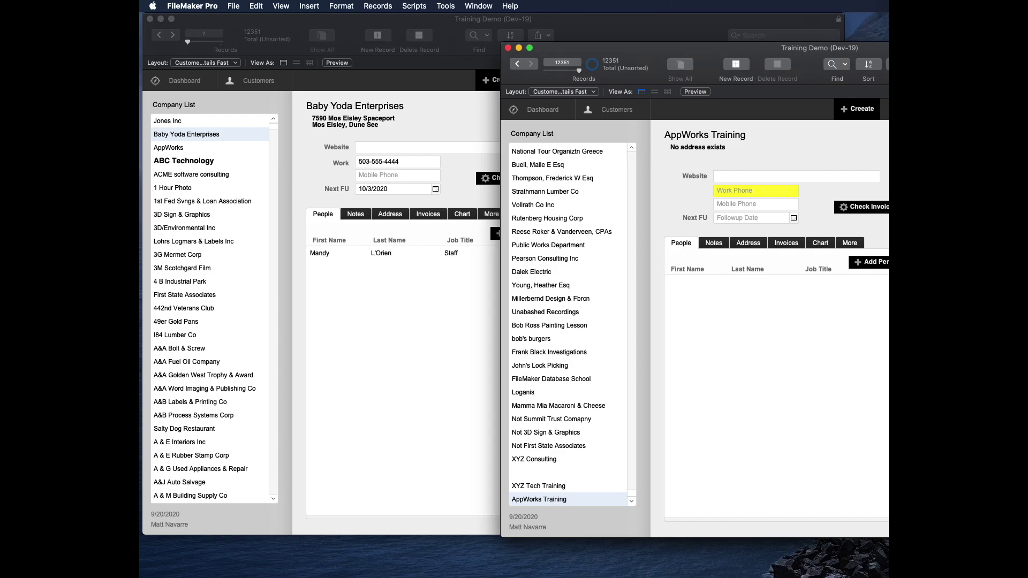
left_click(313, 292)
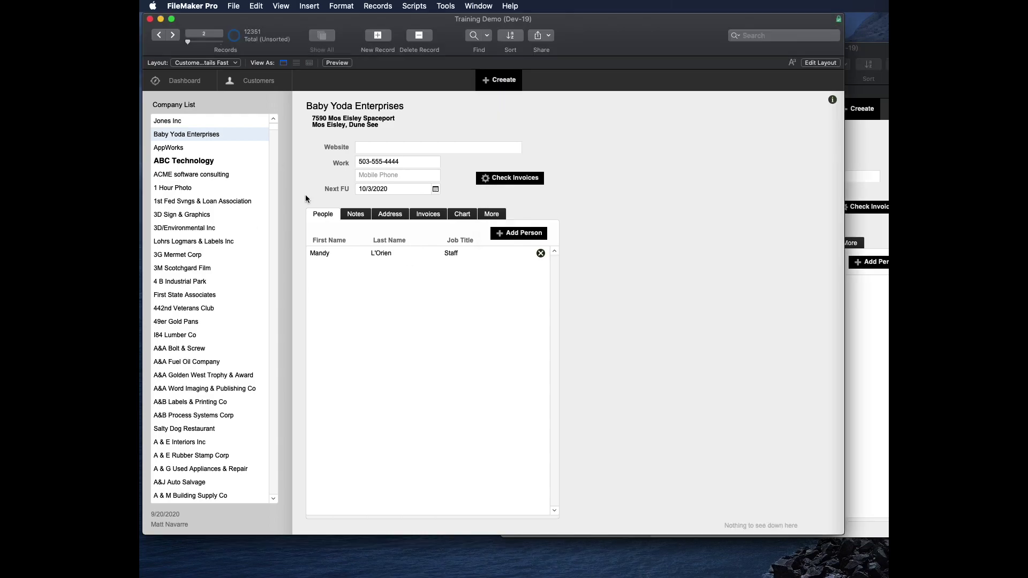
left_click(234, 5)
Step: Through File > Manage > Security > Advanced Settings, open Regular User's custom record privileges
mouse_move(268, 93)
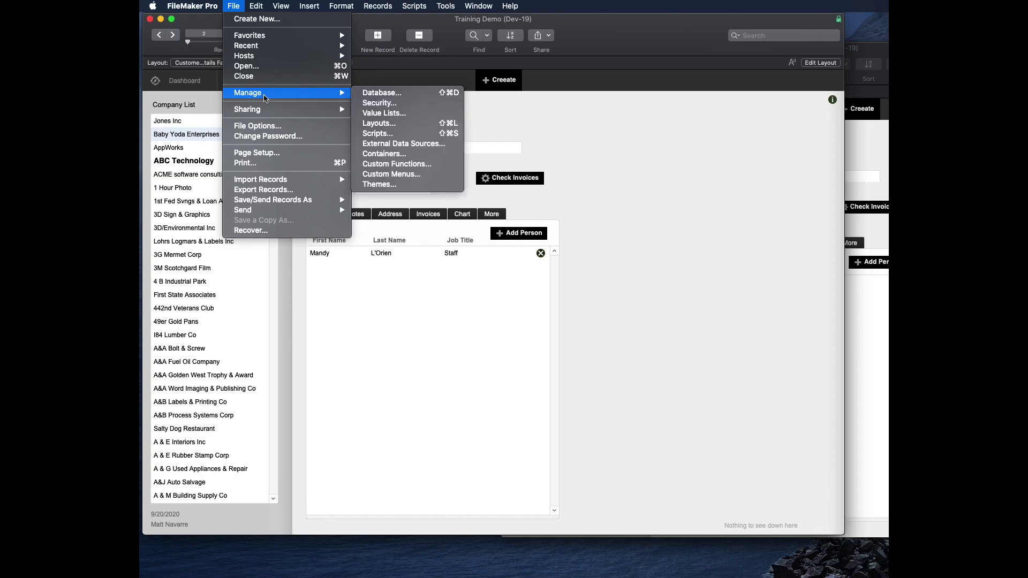
left_click(376, 104)
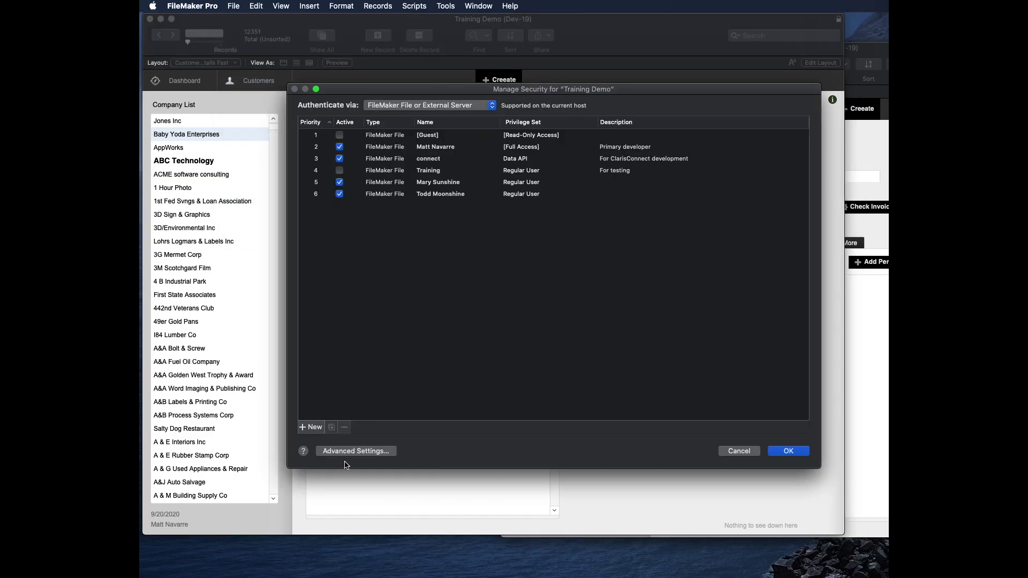
left_click(373, 455)
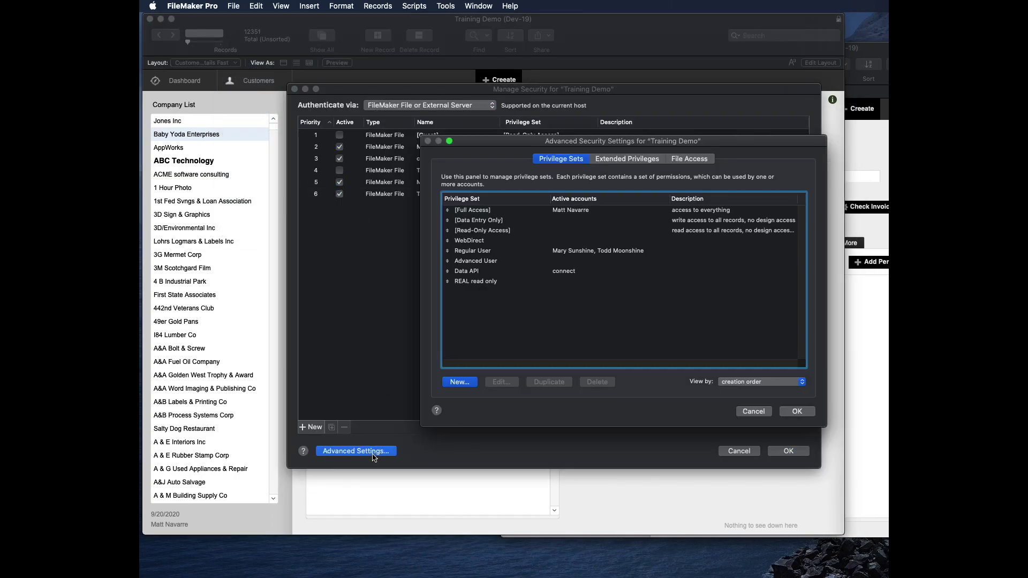
left_click(491, 251)
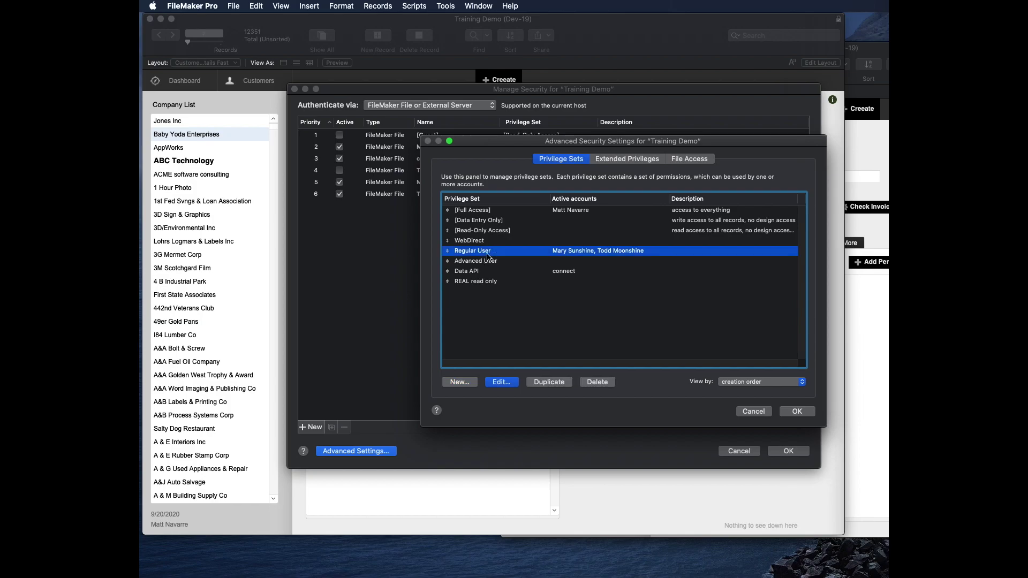
left_click(502, 382)
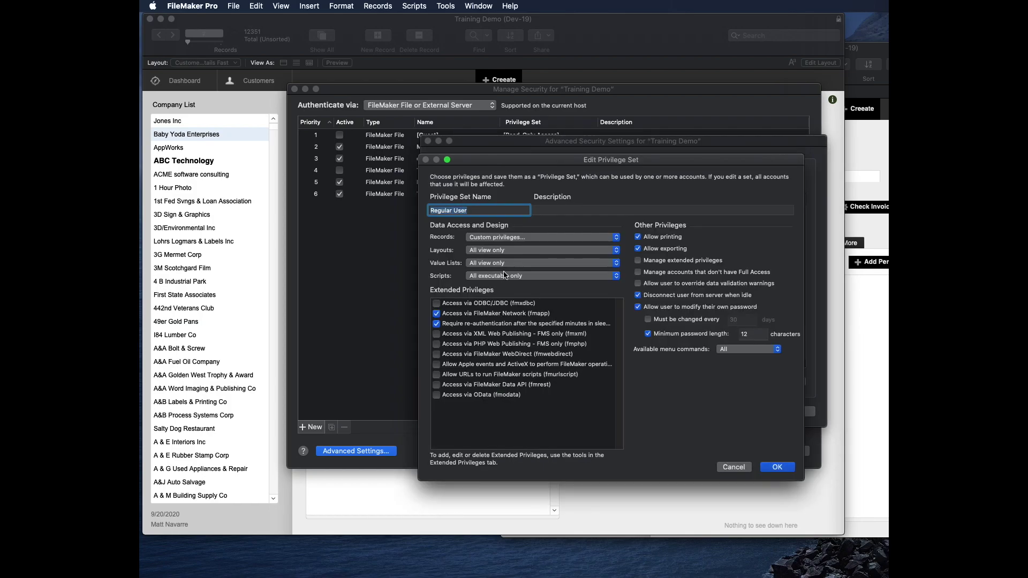
left_click(506, 240)
left_click(507, 241)
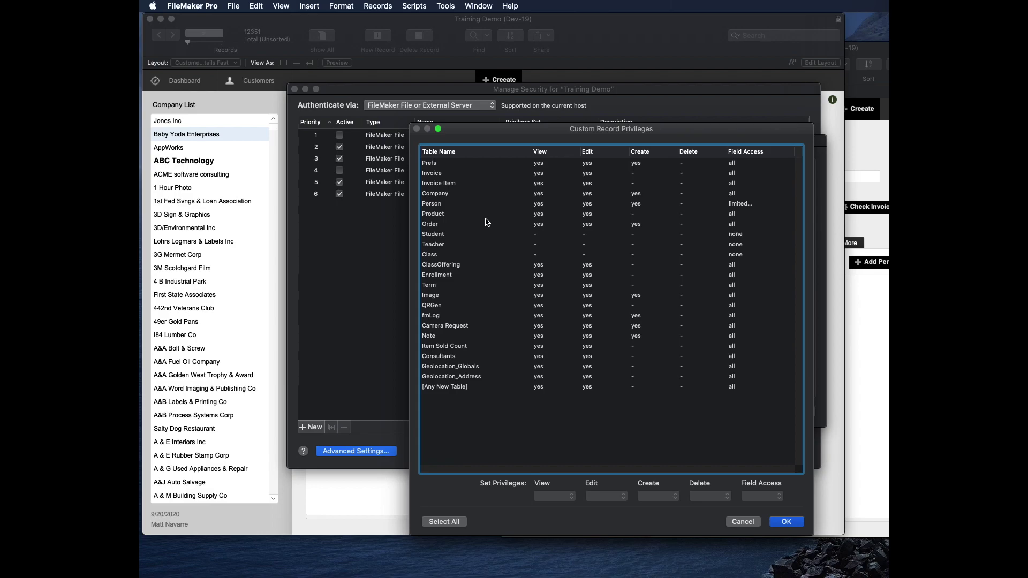
Step: Set Company View to limited with the calculation Get (AccountName) = z_Creator
left_click(467, 194)
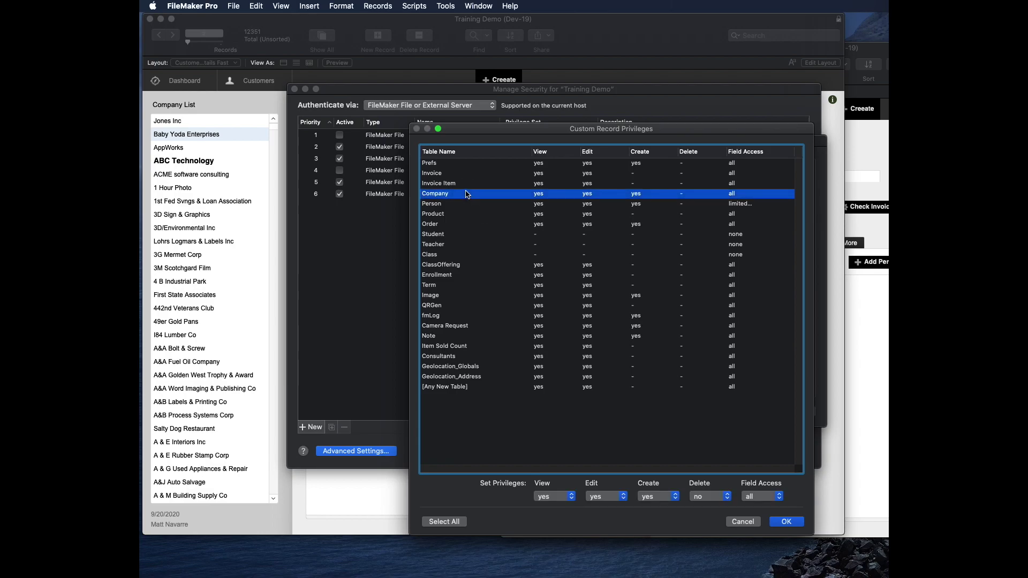
left_click(563, 497)
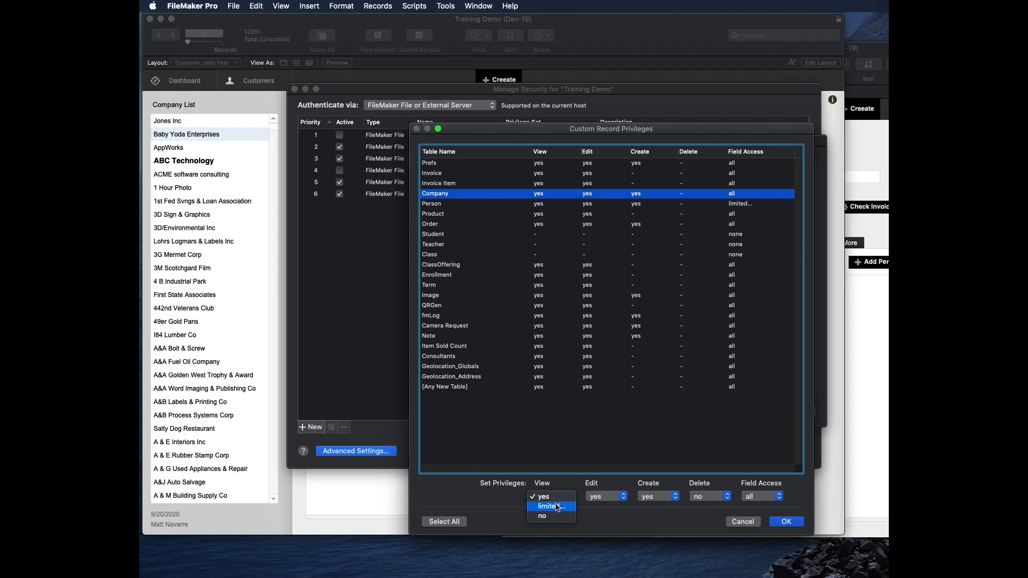
left_click(552, 507)
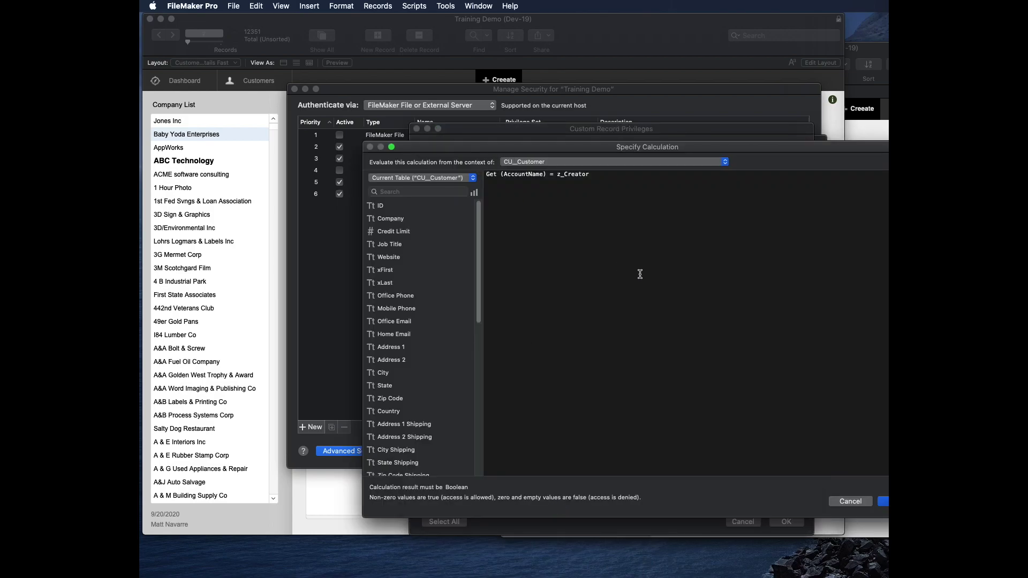
left_click(883, 502)
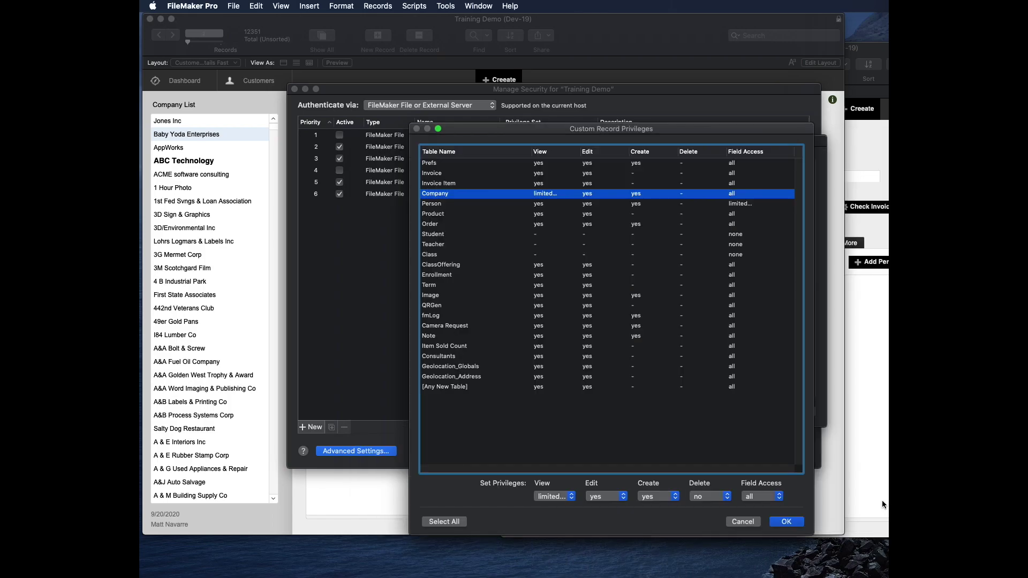
Step: Confirm all the security dialogs to save the changes, then bring the second Training Demo window forward
left_click(800, 522)
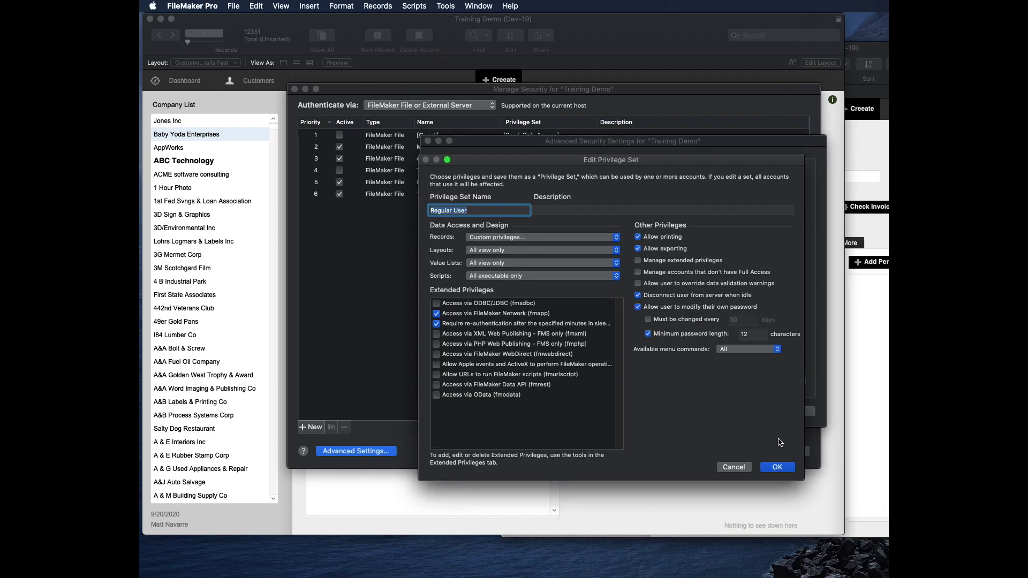
left_click(779, 466)
left_click(789, 413)
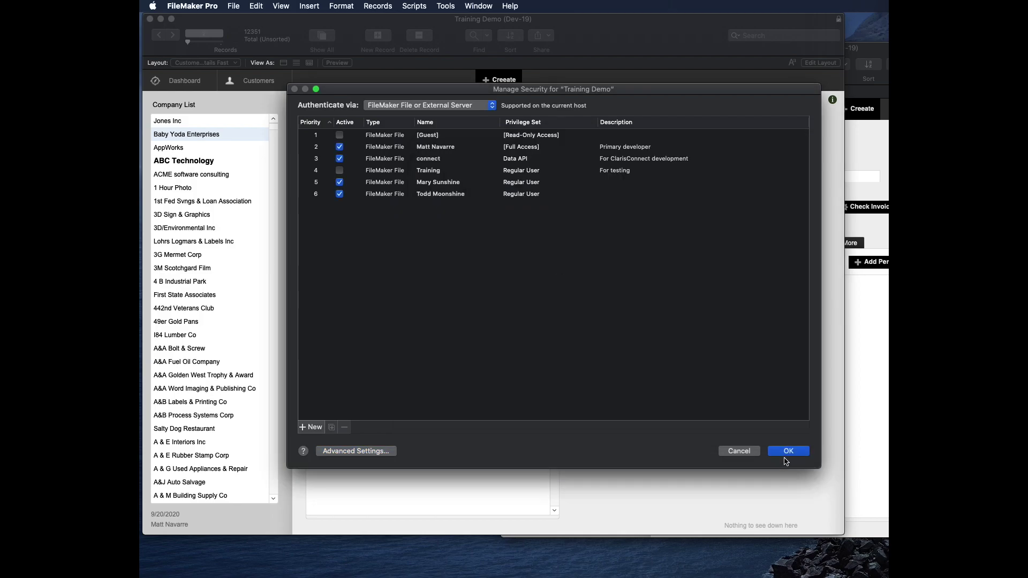
left_click(789, 452)
left_click(867, 375)
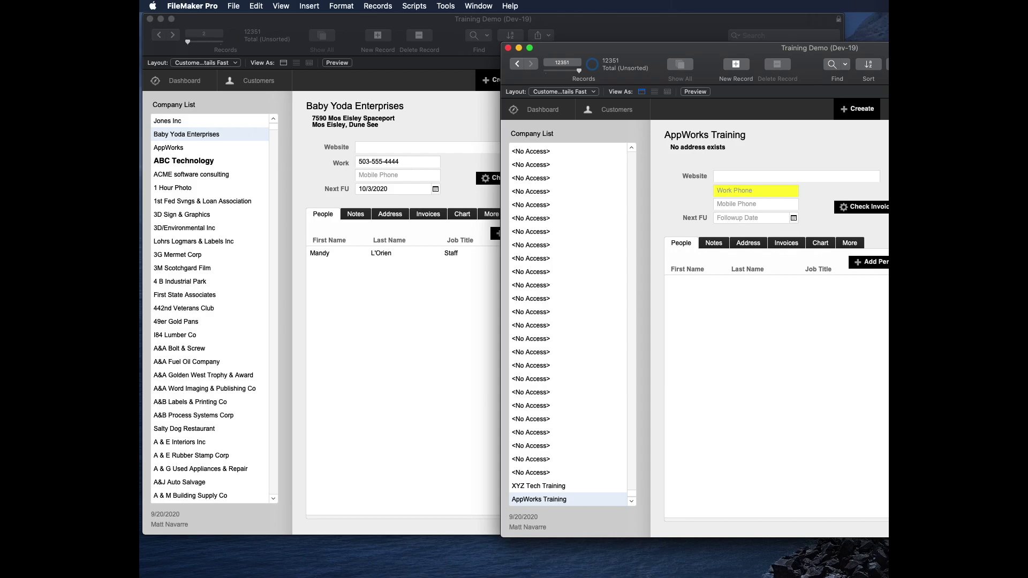
Step: In the second window, list customers and find all records with any Company value (*), giving 851
left_click(631, 114)
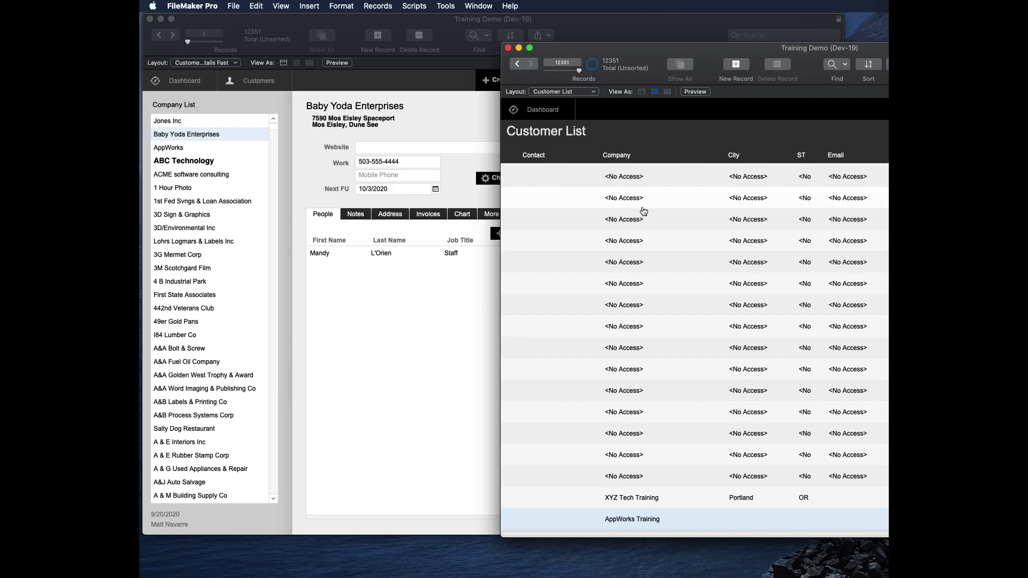
left_click(537, 110)
left_click(688, 113)
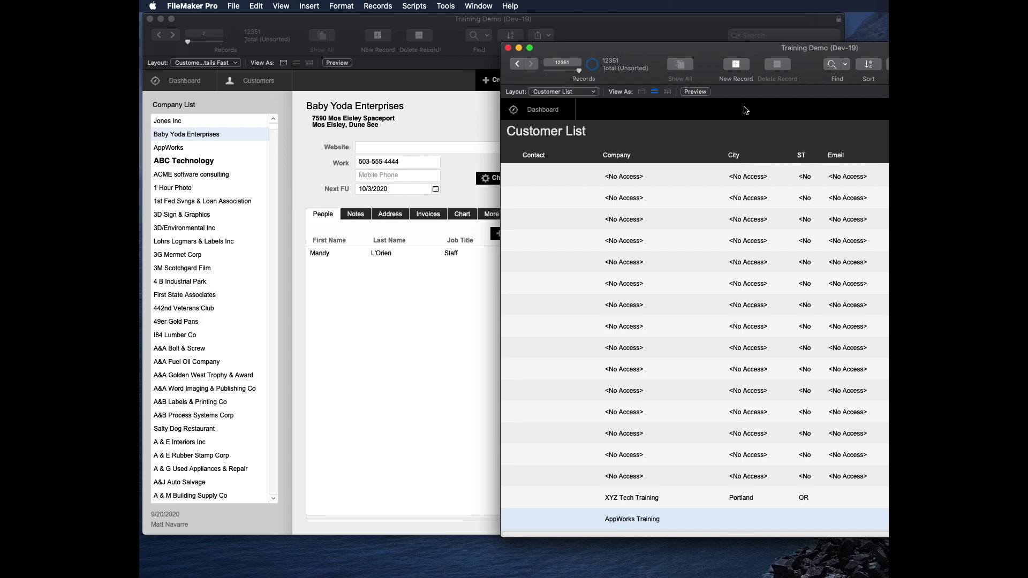
left_click(836, 64)
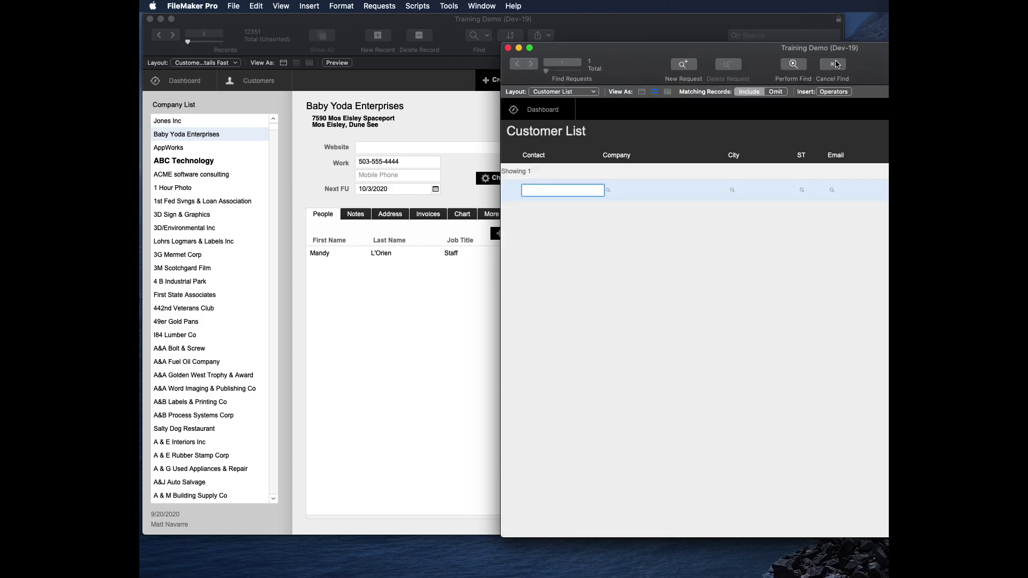
left_click(647, 191)
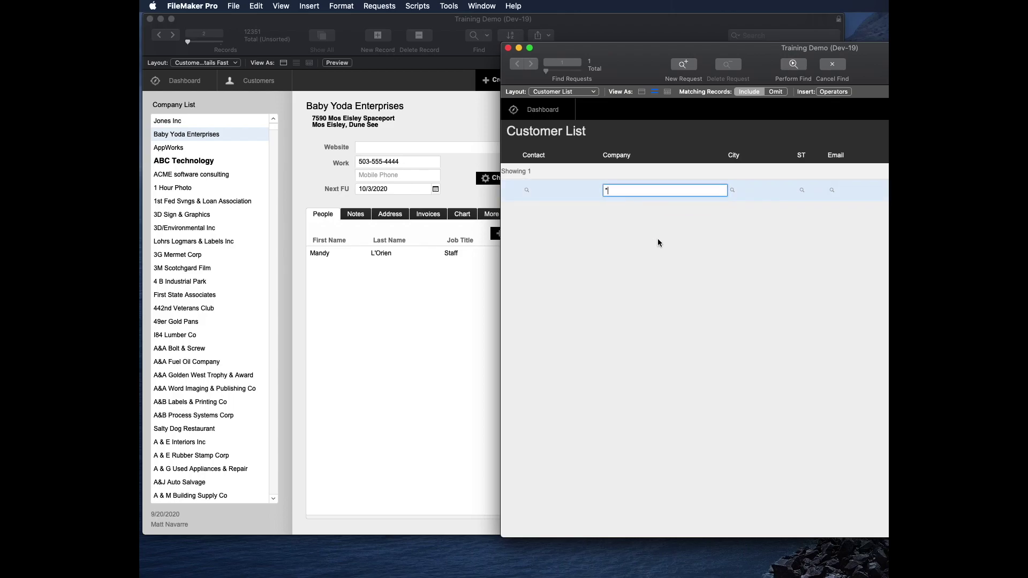
key("Return")
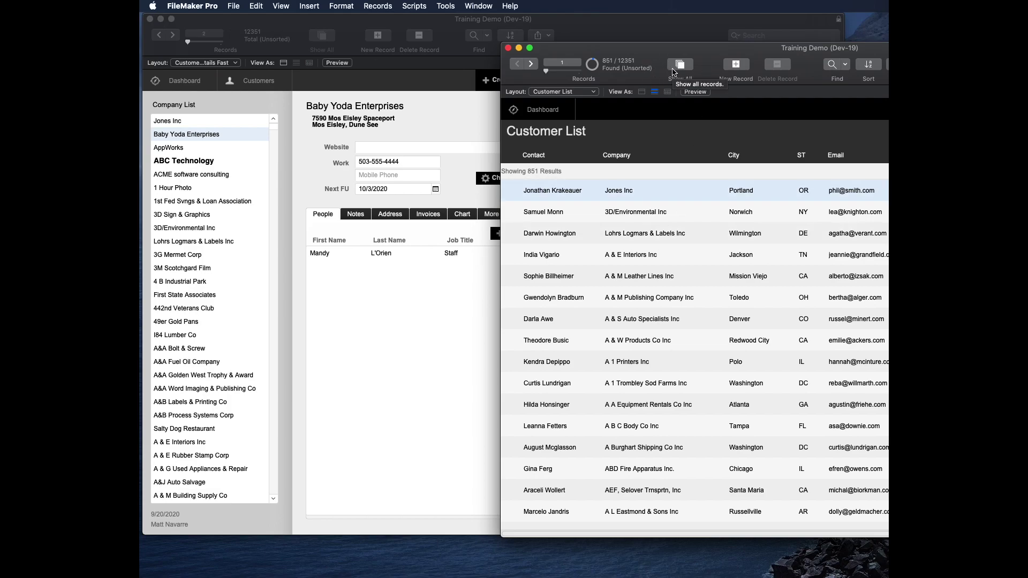
left_click(437, 327)
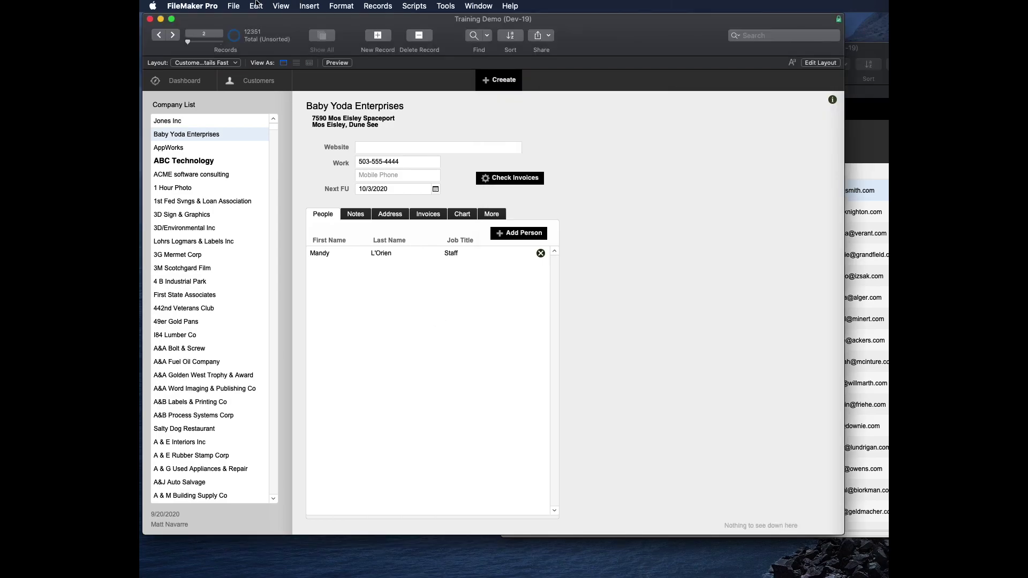
Step: Through File > Manage > Security > Advanced Settings, edit the Regular User privilege set
left_click(212, 6)
mouse_move(231, 5)
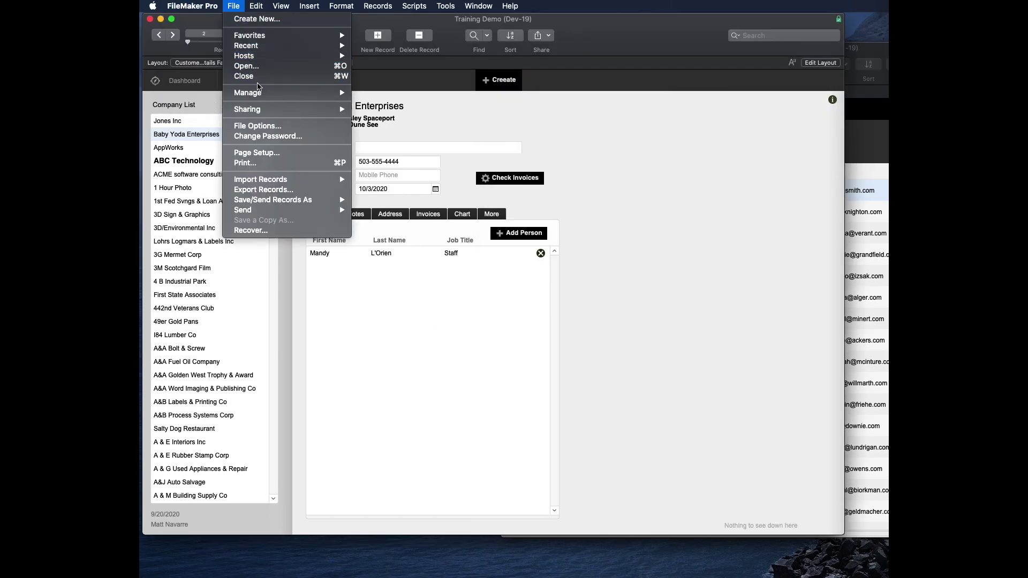
mouse_move(259, 94)
left_click(408, 108)
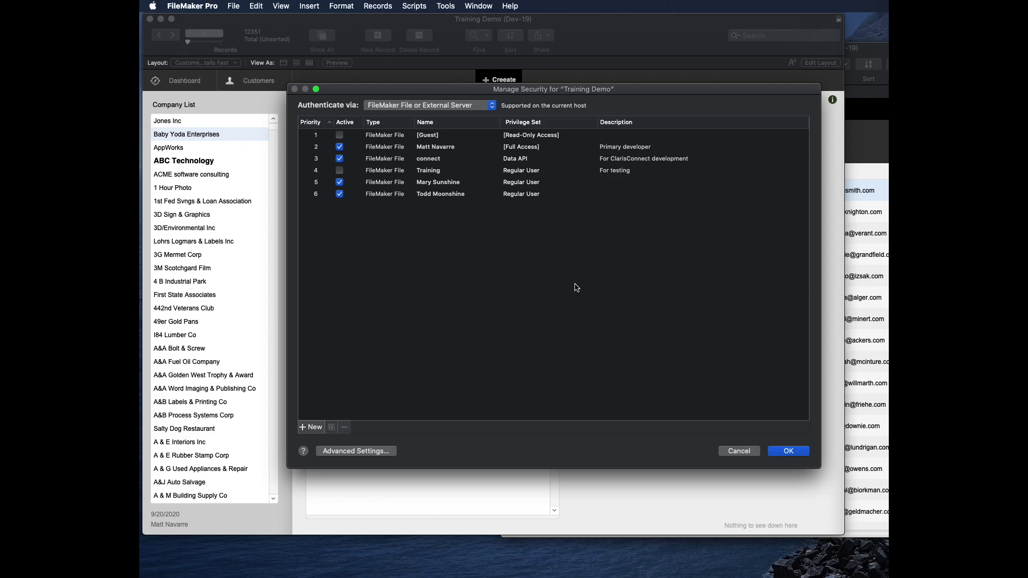
left_click(374, 453)
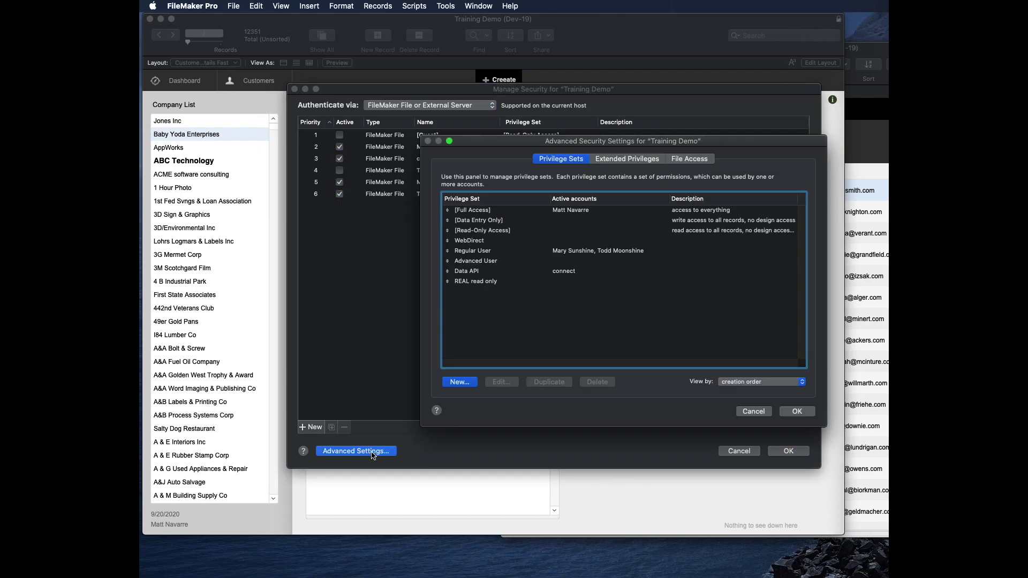
left_click(495, 262)
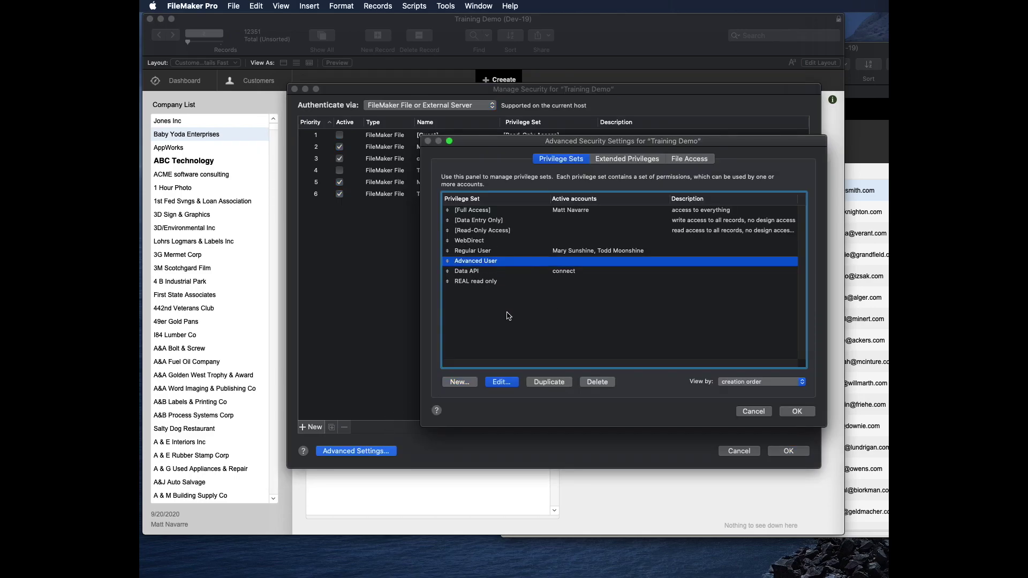
left_click(476, 251)
left_click(502, 382)
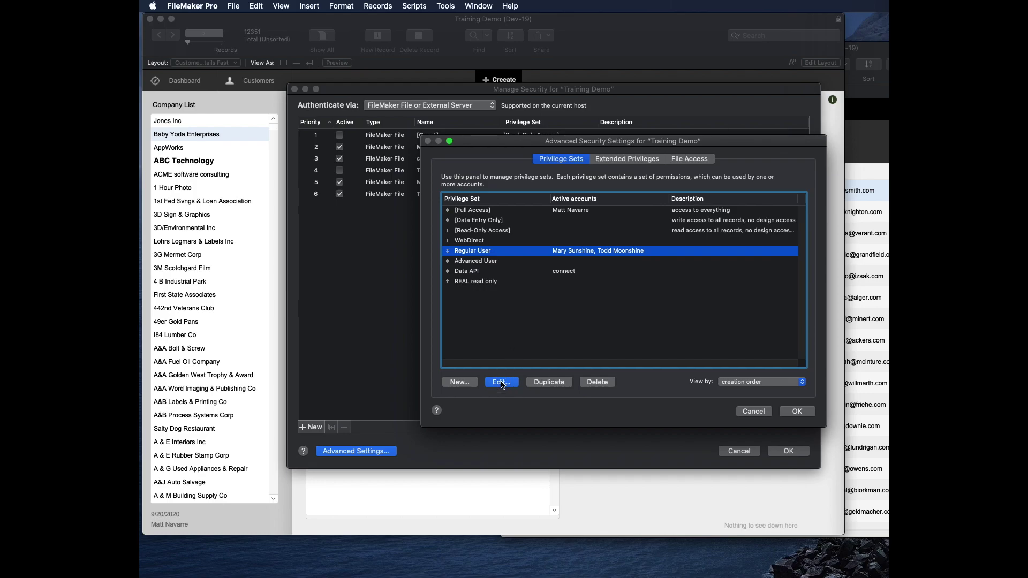
Step: Set Available menu commands to Editing only and confirm all the security dialogs
left_click(743, 351)
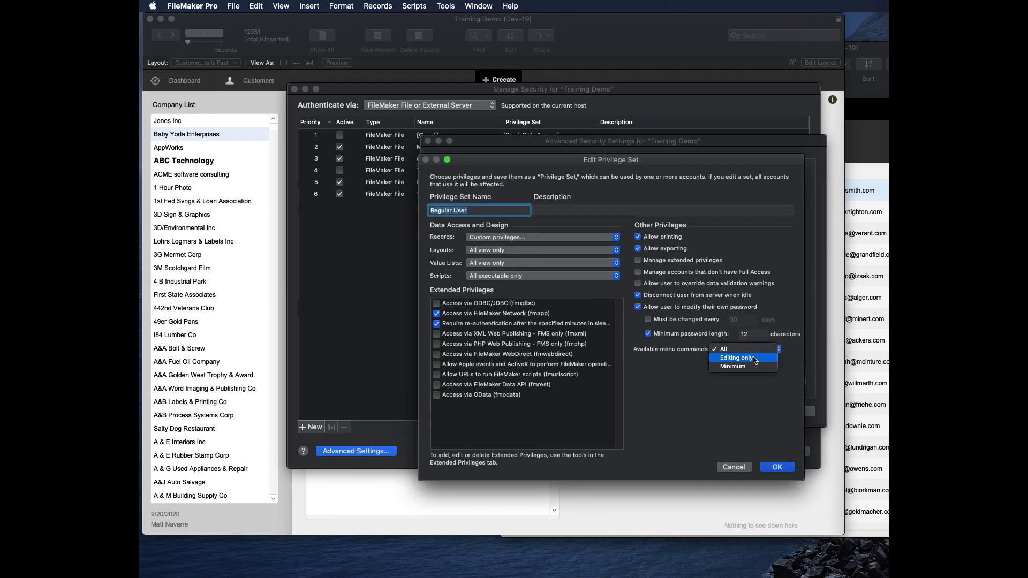
left_click(737, 358)
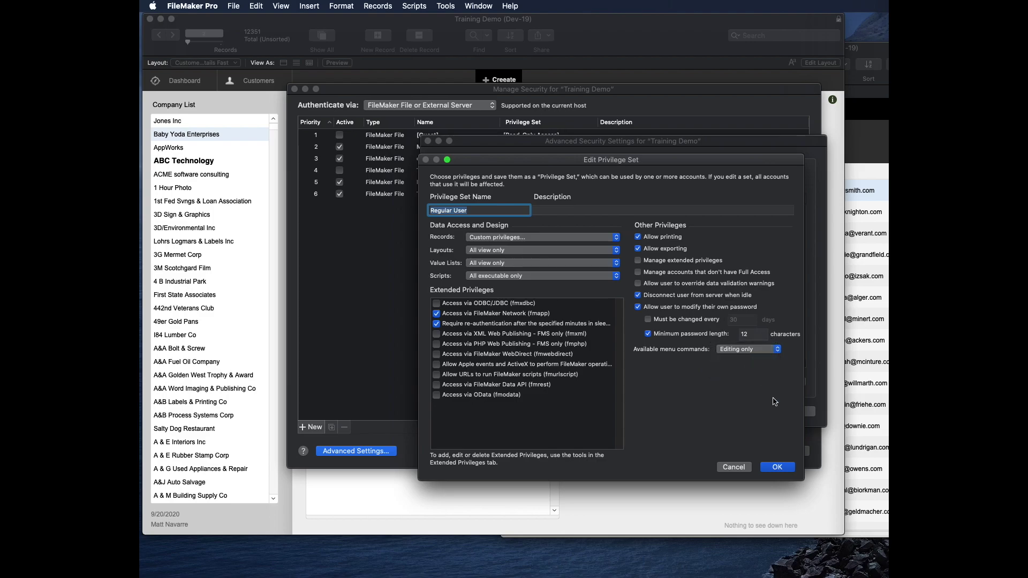
left_click(778, 467)
left_click(797, 411)
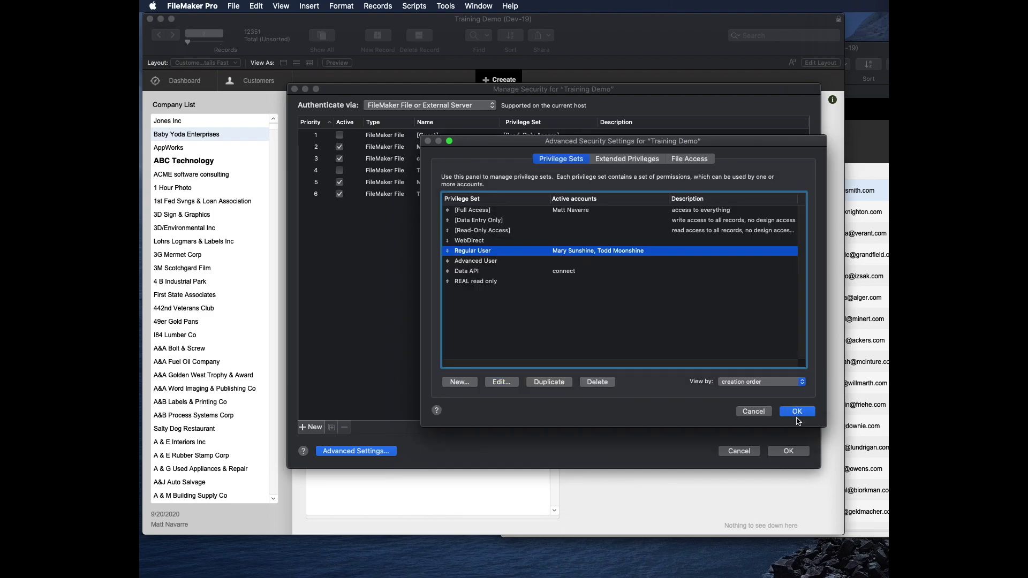
left_click(788, 451)
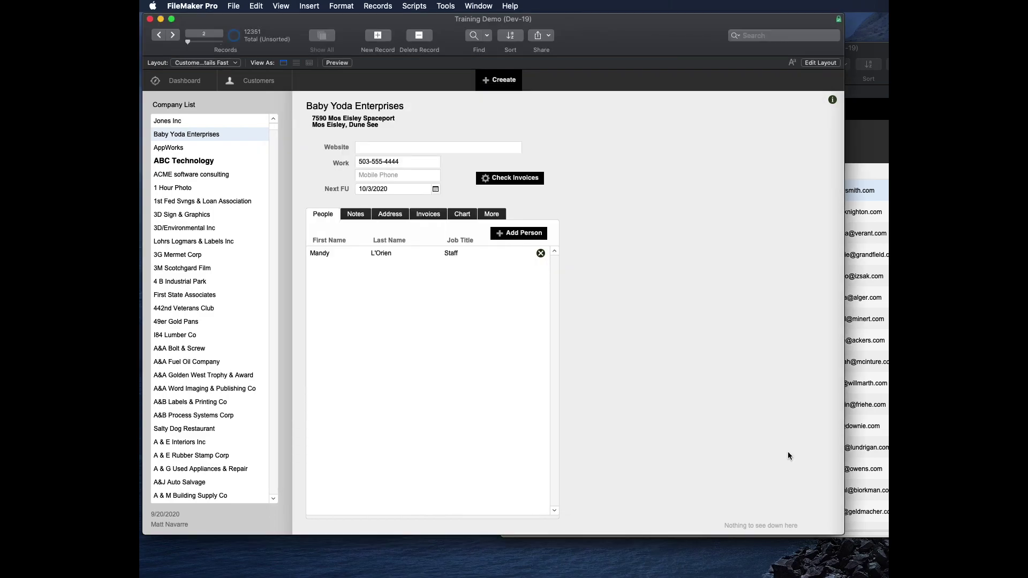
left_click(859, 85)
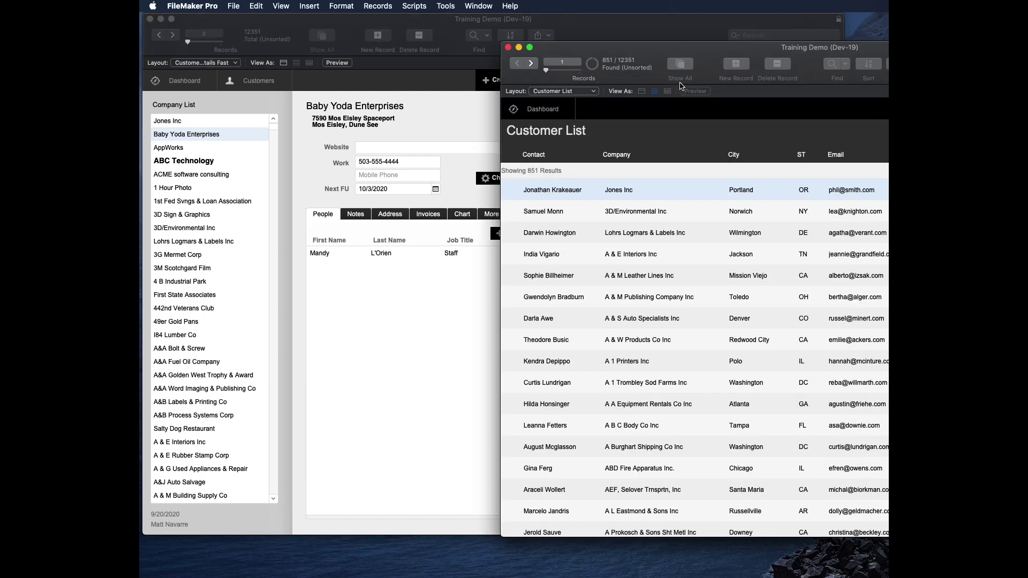
Step: Show all customers, open Jones Inc's details, then return to the Baby Yoda Enterprises window
left_click(679, 69)
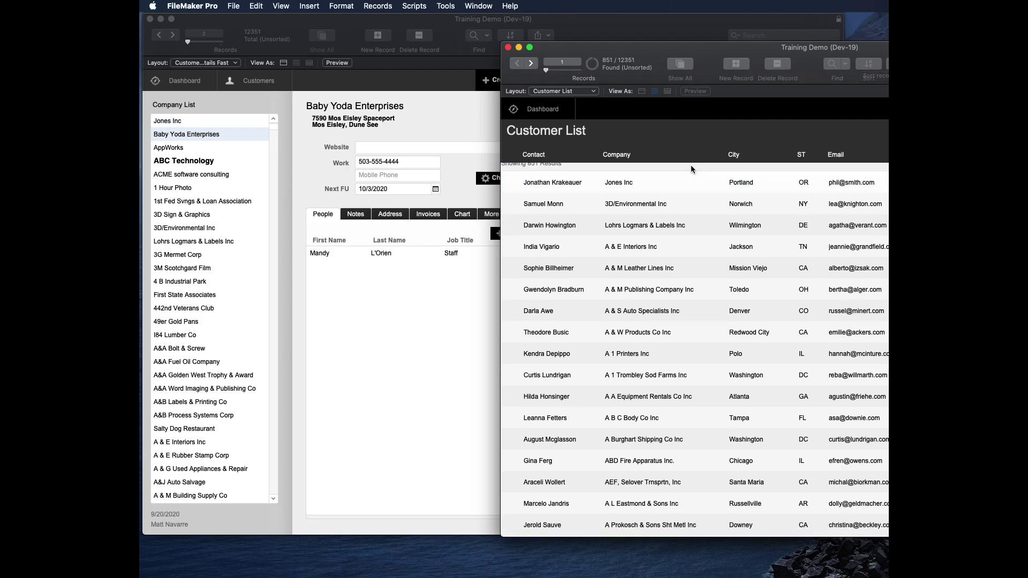
left_click(654, 193)
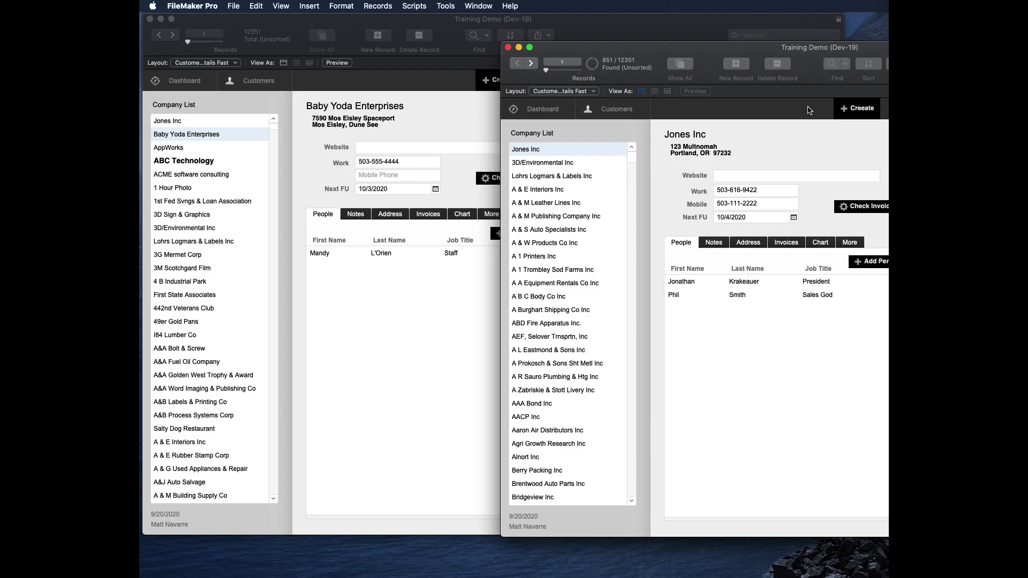
left_click(429, 21)
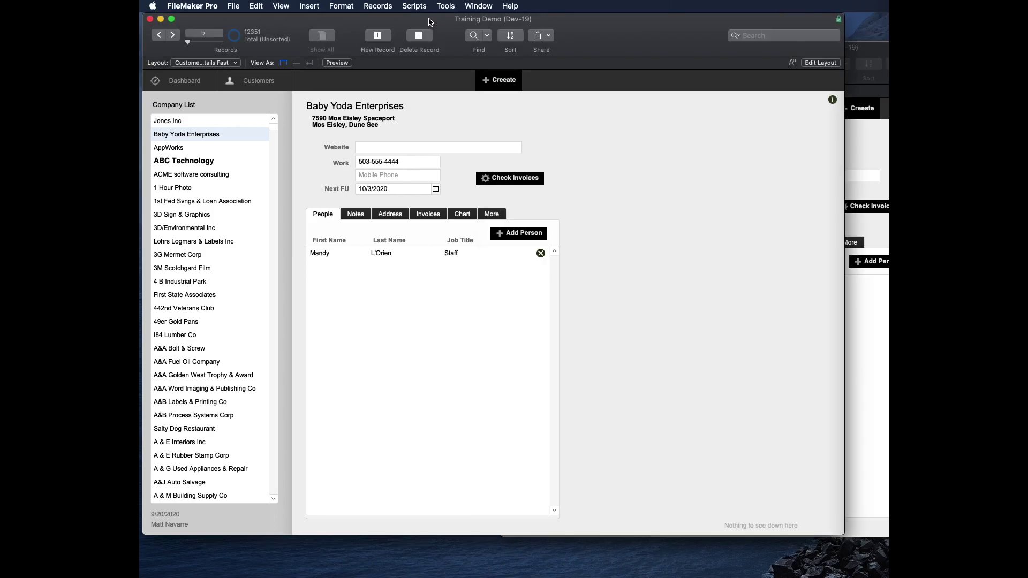
left_click(234, 5)
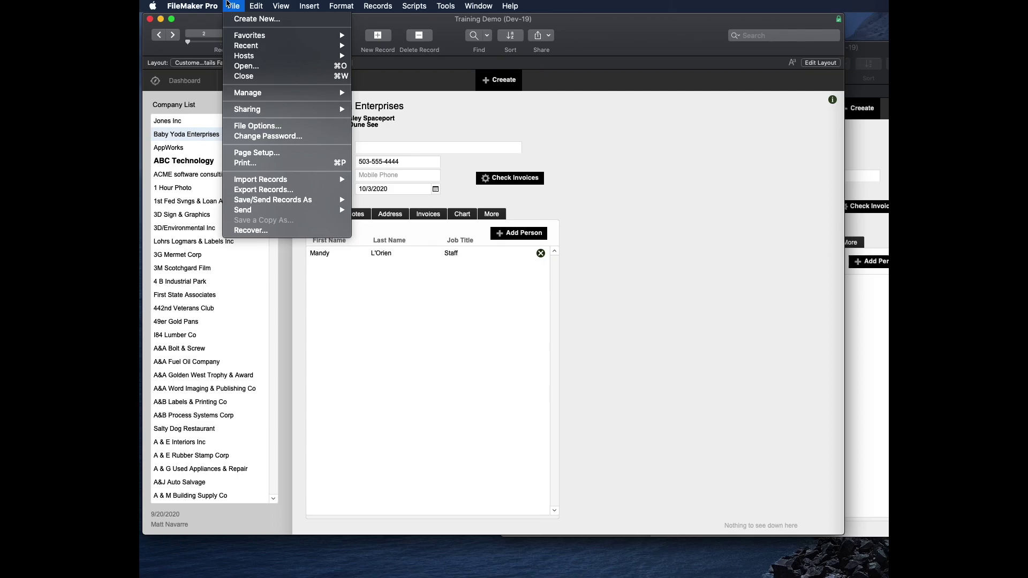
Step: Open File > Sharing > Share with FileMaker Clients and specify which privilege sets get network access
mouse_move(255, 92)
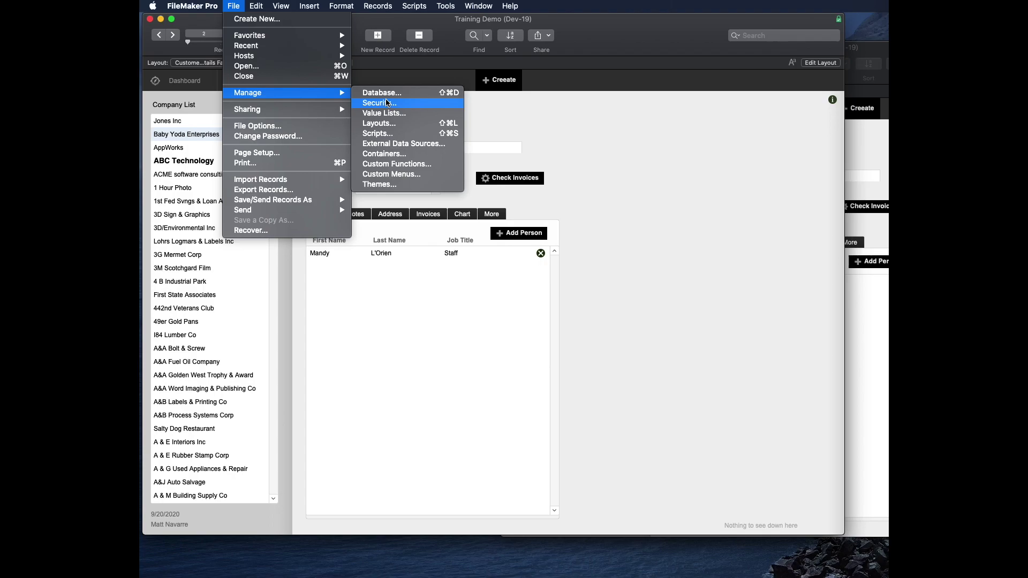
mouse_move(274, 113)
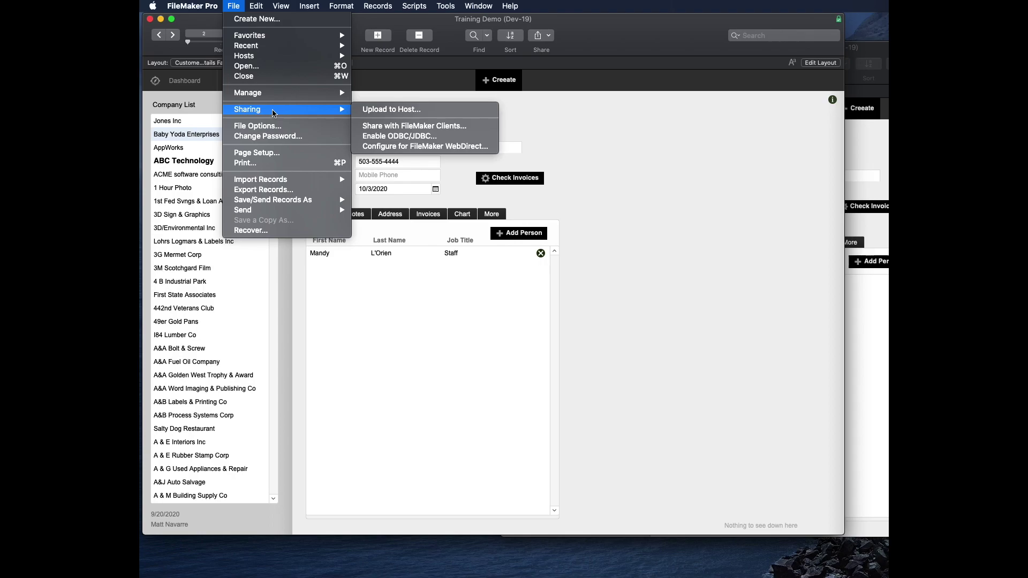
left_click(435, 127)
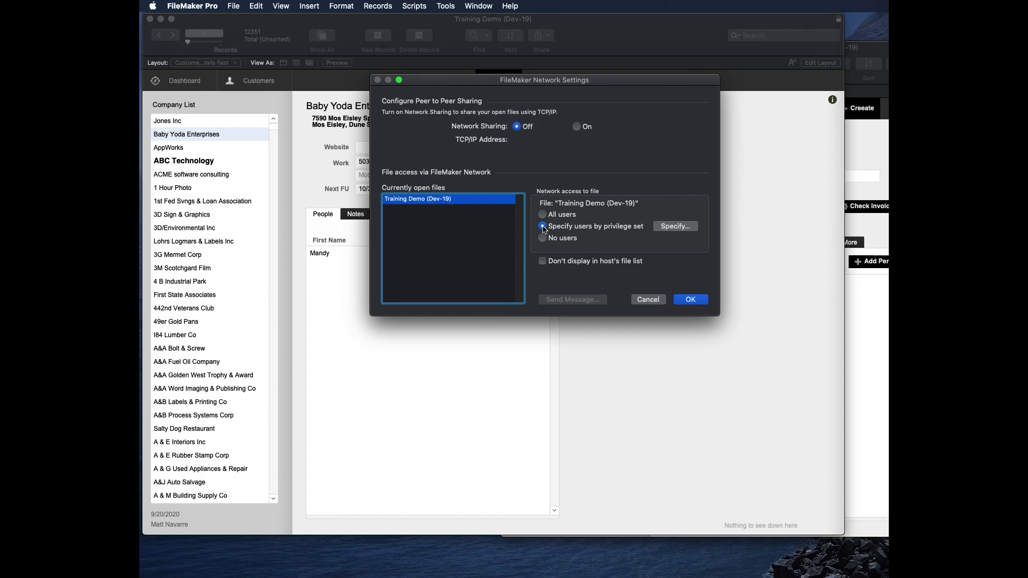
left_click(677, 227)
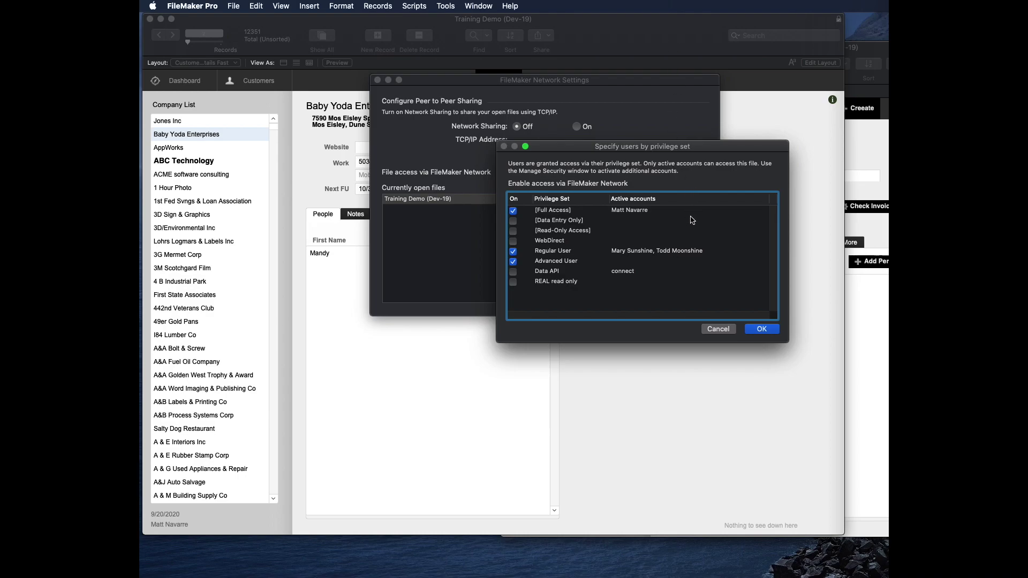
Step: Confirm network access for Full Access, Regular User and Advanced User, and close Network Settings
key("Return")
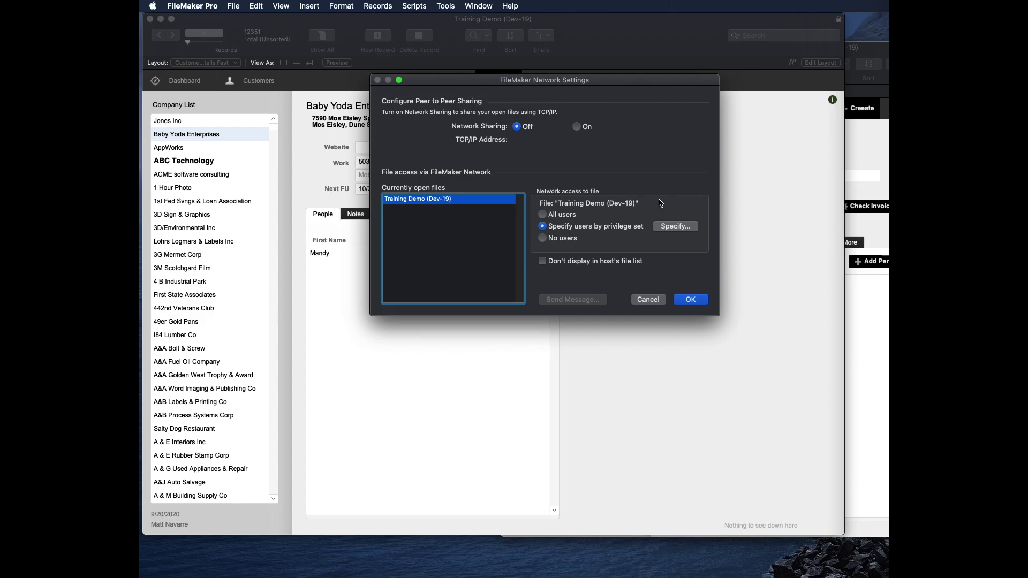
left_click(652, 297)
left_click(234, 4)
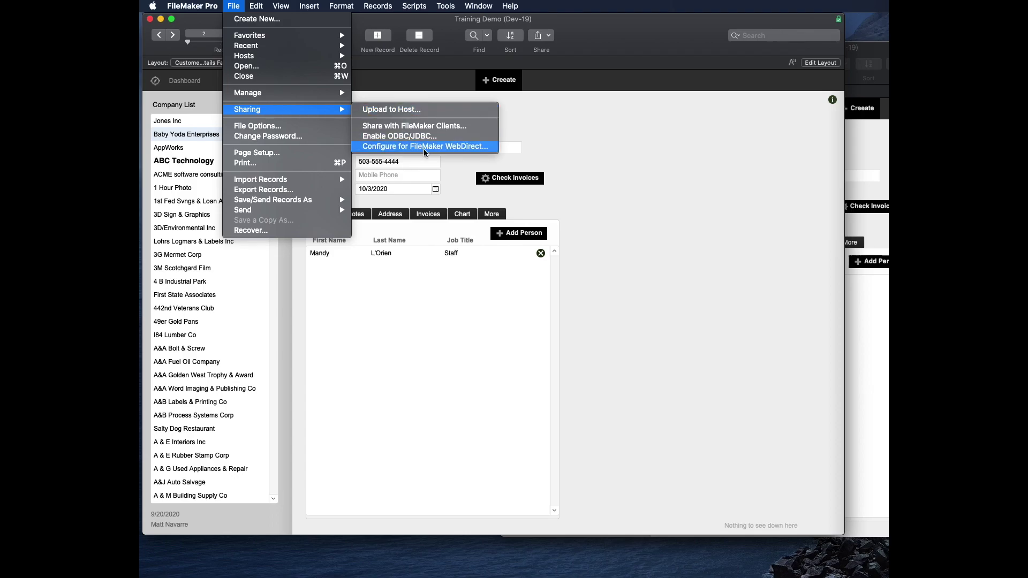
Step: Configure FileMaker WebDirect so only the WebDirect privilege set can access Training Demo
left_click(427, 148)
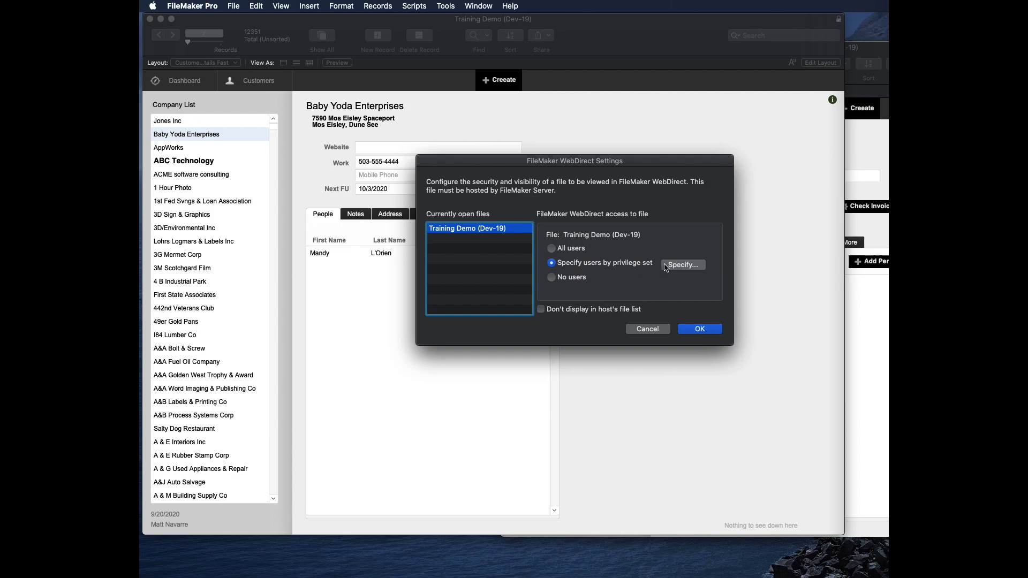
left_click(683, 265)
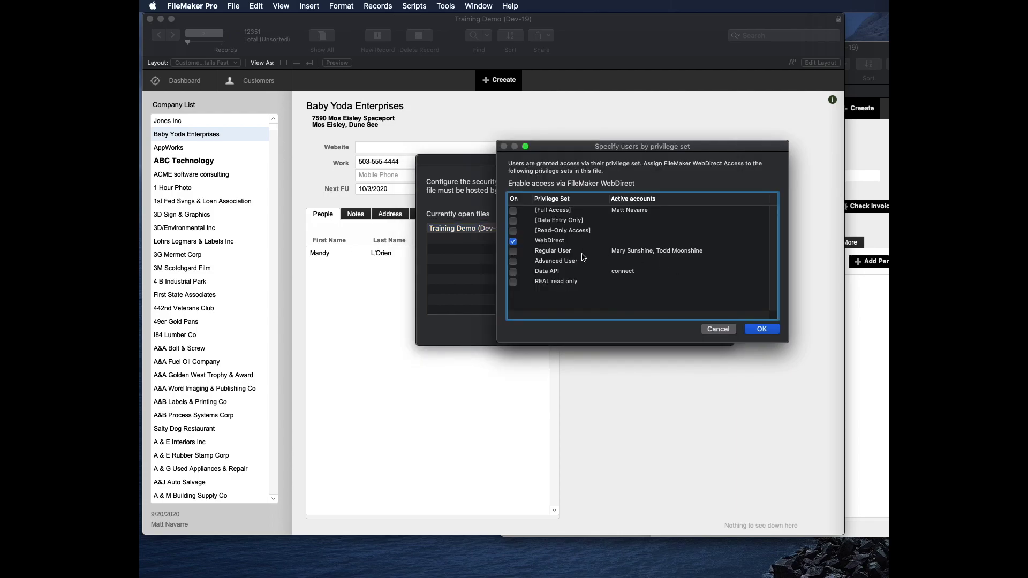
left_click(561, 241)
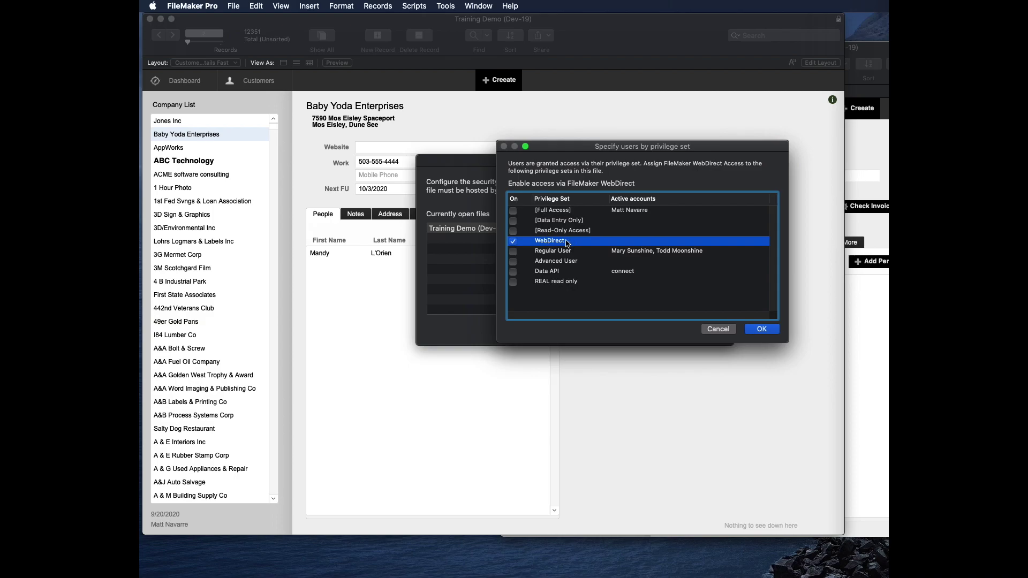
left_click(762, 329)
left_click(701, 331)
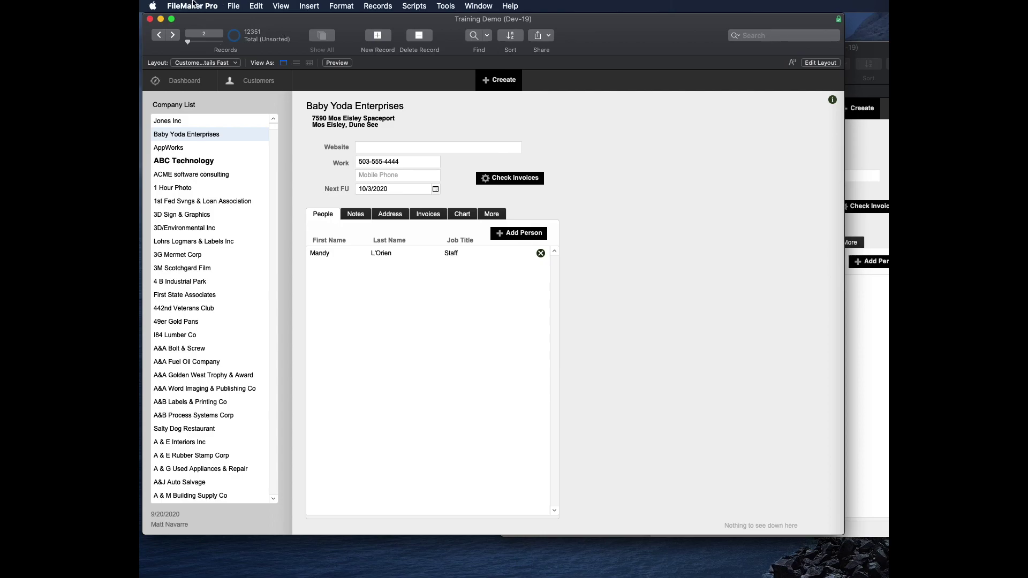
left_click(233, 6)
Step: Open Manage Security and review the privilege sets assigned to existing accounts
mouse_move(265, 92)
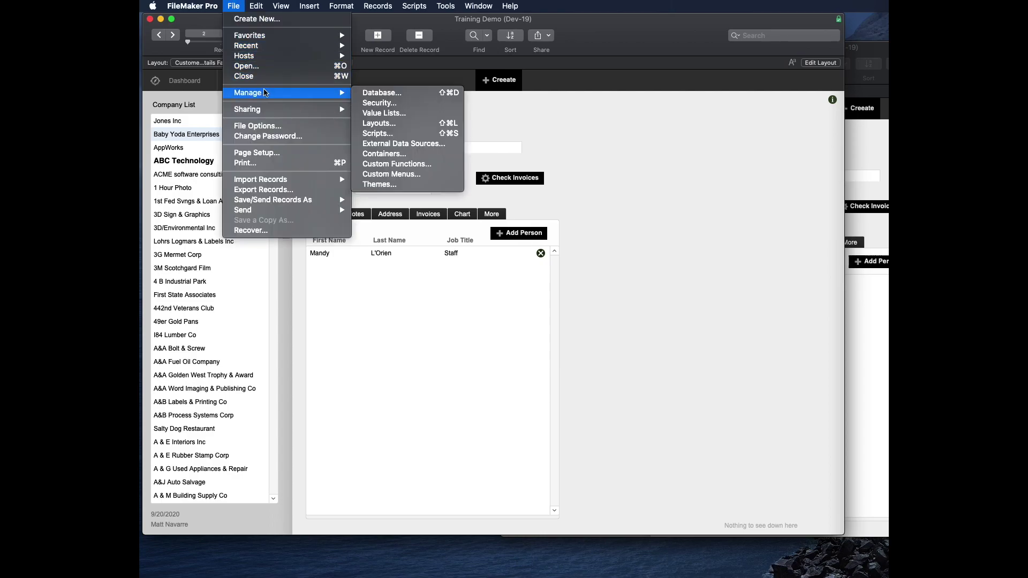
left_click(376, 102)
left_click(402, 195)
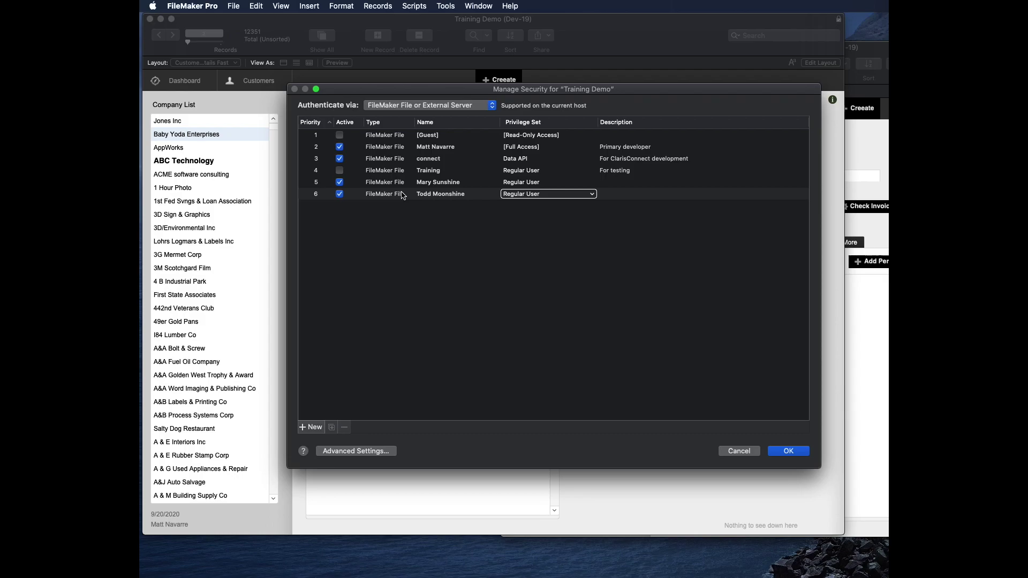
left_click(449, 164)
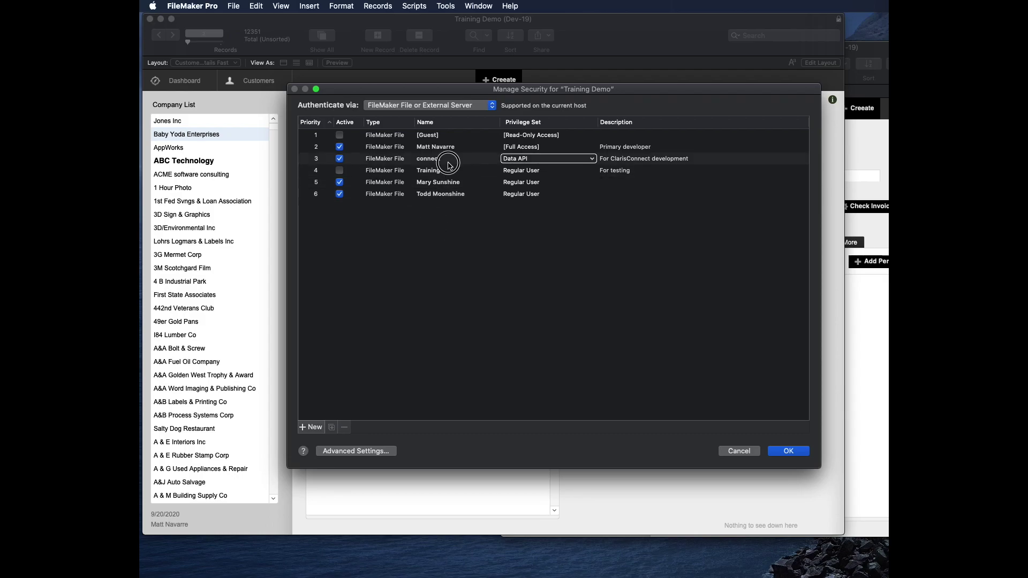
Step: Change the Training account's privilege set from Regular User to WebDirect
left_click(449, 171)
left_click(546, 171)
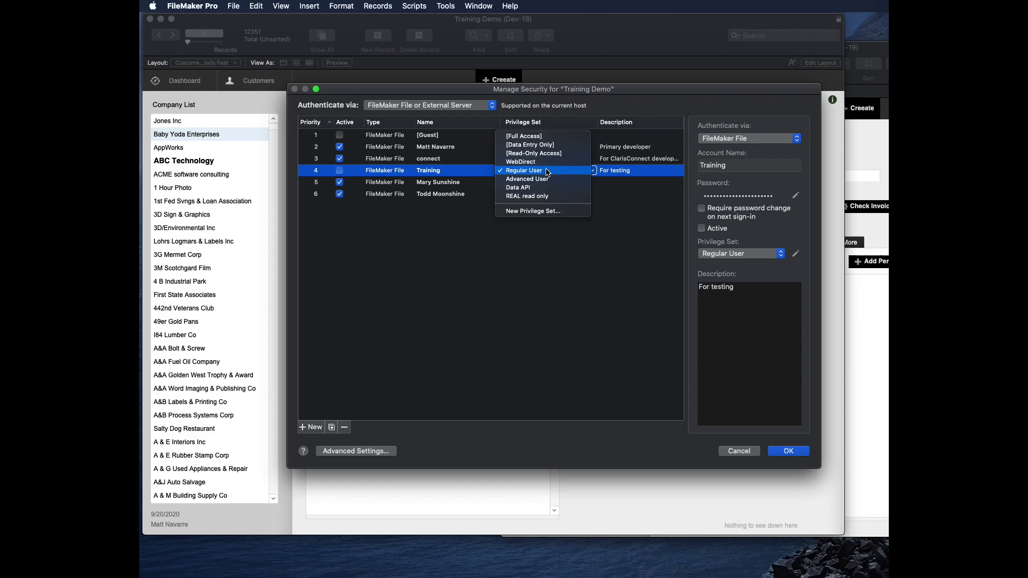
left_click(547, 162)
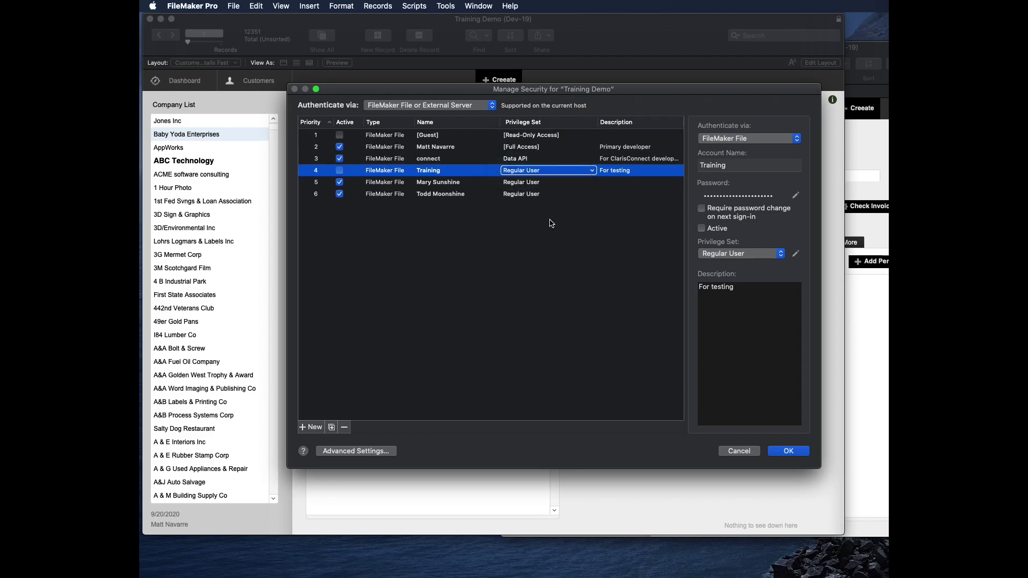
left_click(370, 453)
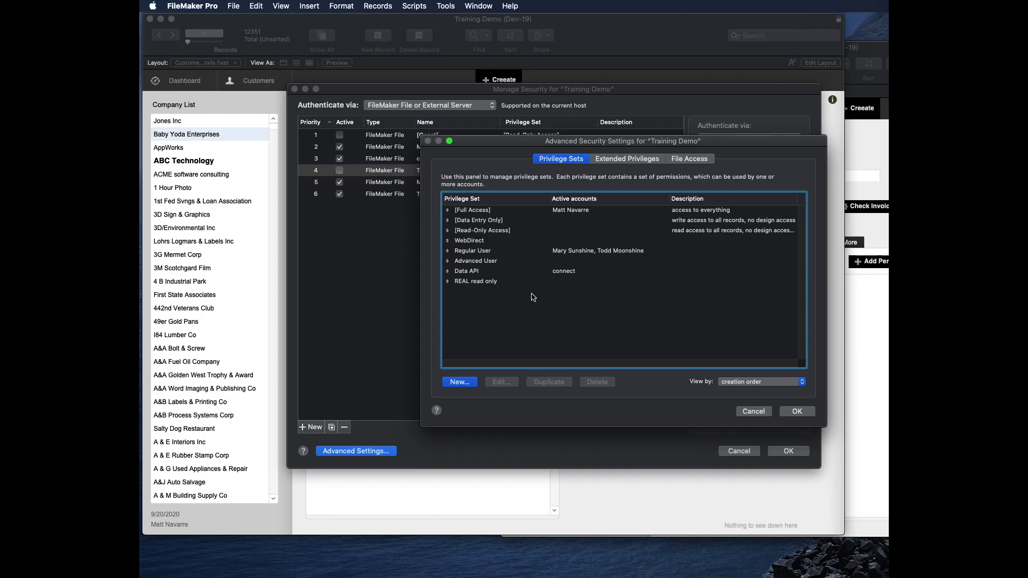
left_click(806, 413)
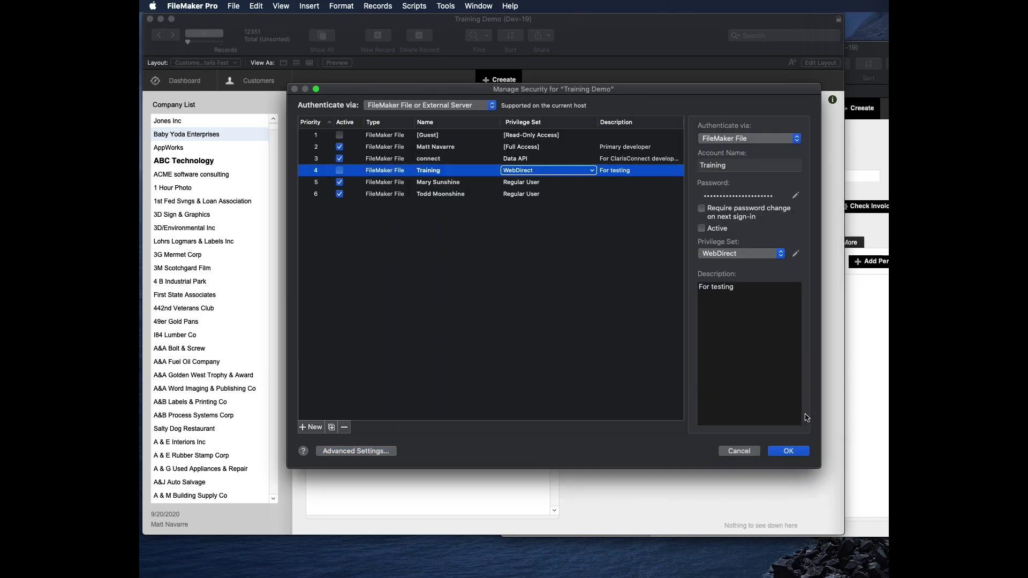